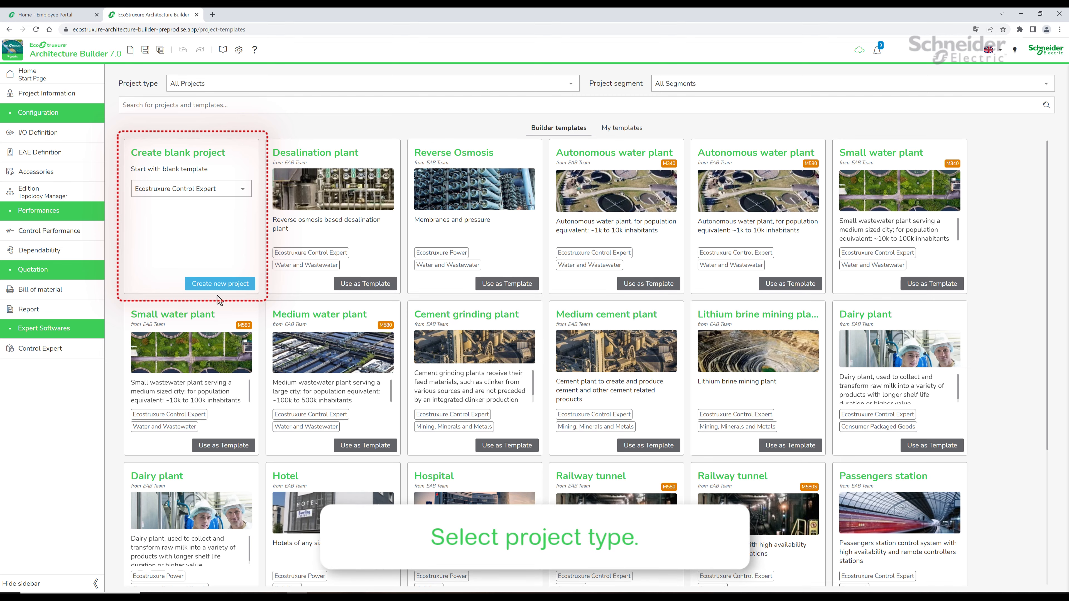
# - Create a blank Ecostruxure Control Expert project and upload it to the cloud for online synchronization
pyautogui.click(244, 189)
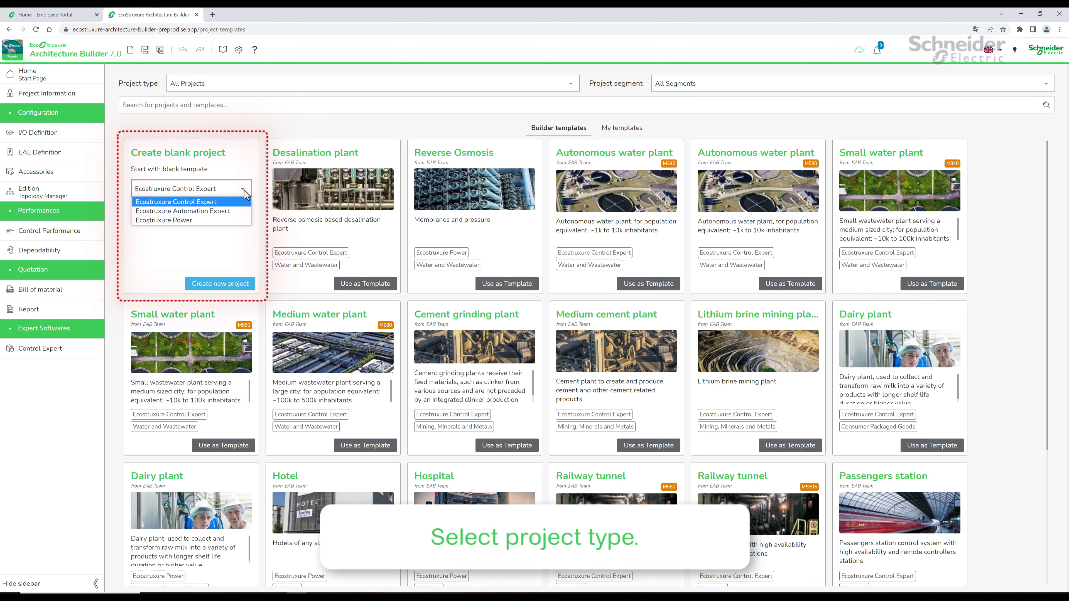
pyautogui.click(244, 191)
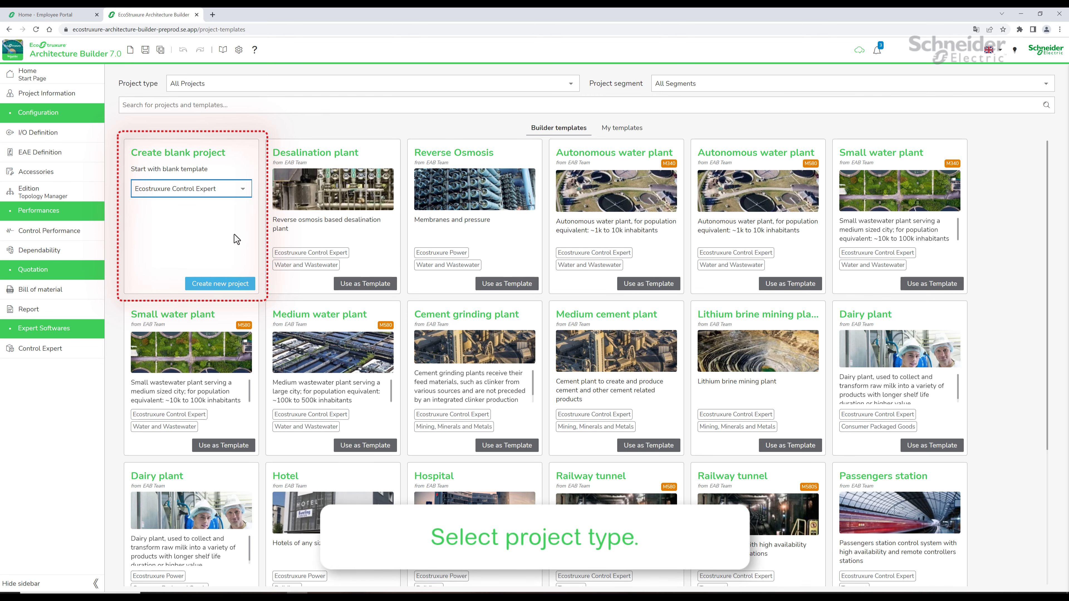
pyautogui.click(224, 287)
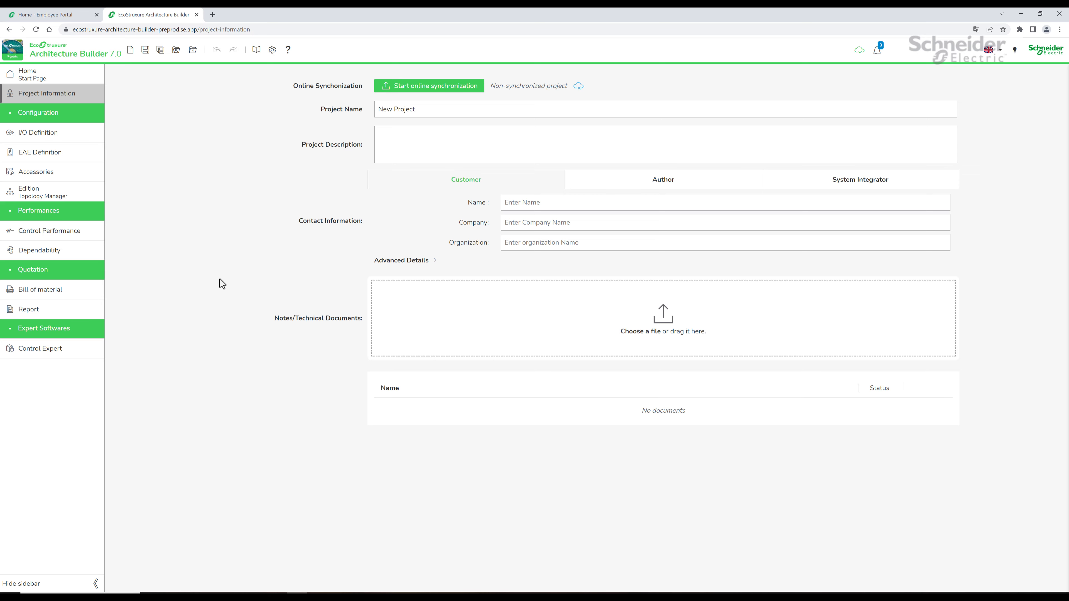
pyautogui.click(424, 87)
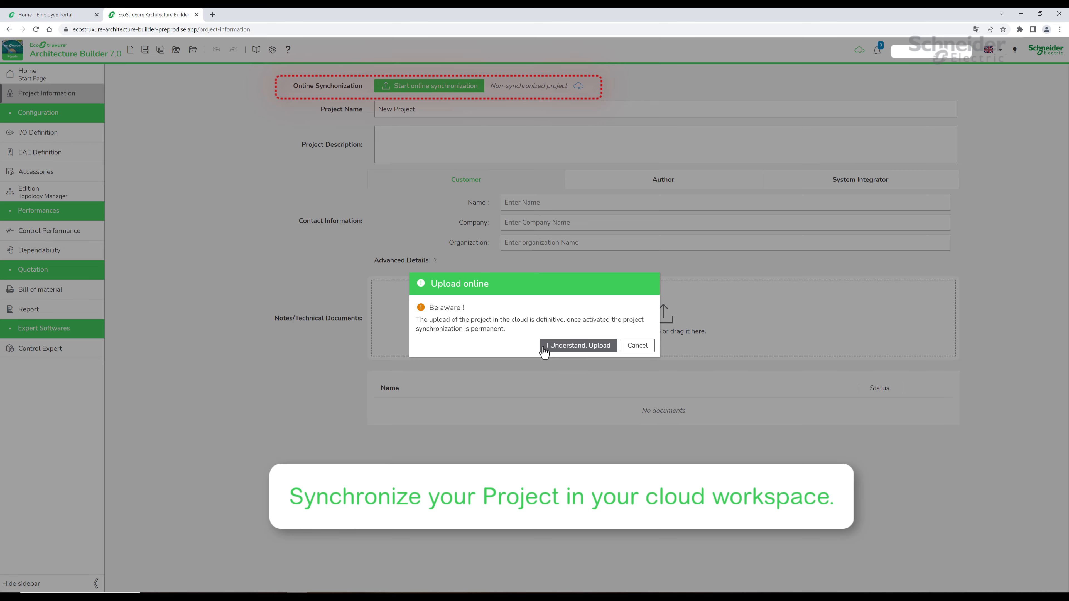
pyautogui.click(543, 347)
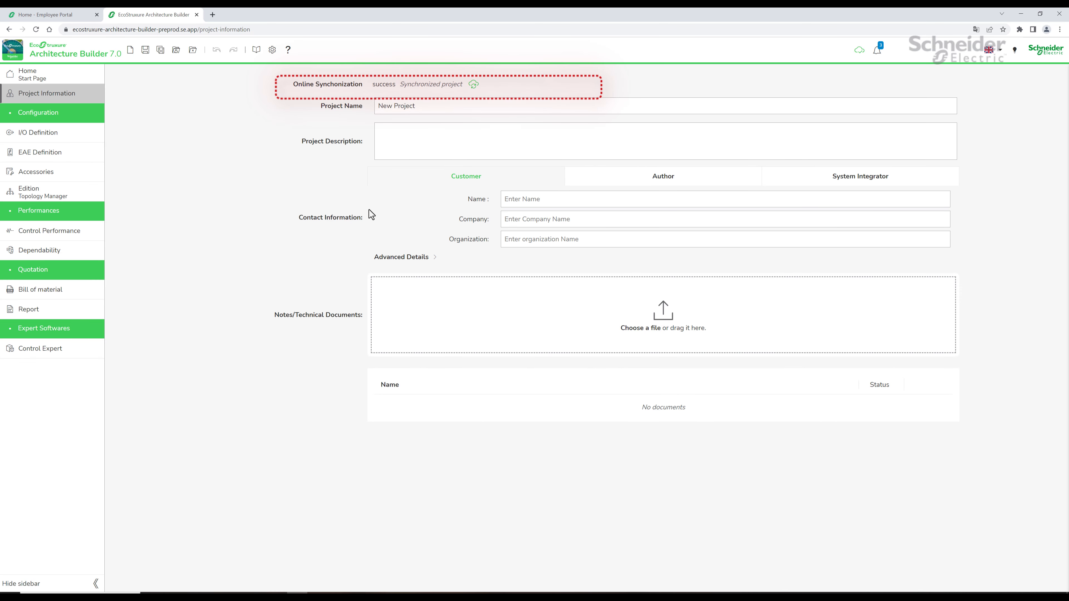
# - Name the project "Demo Project" and enter "Water Project" as its description
pyautogui.doubleClick(415, 109)
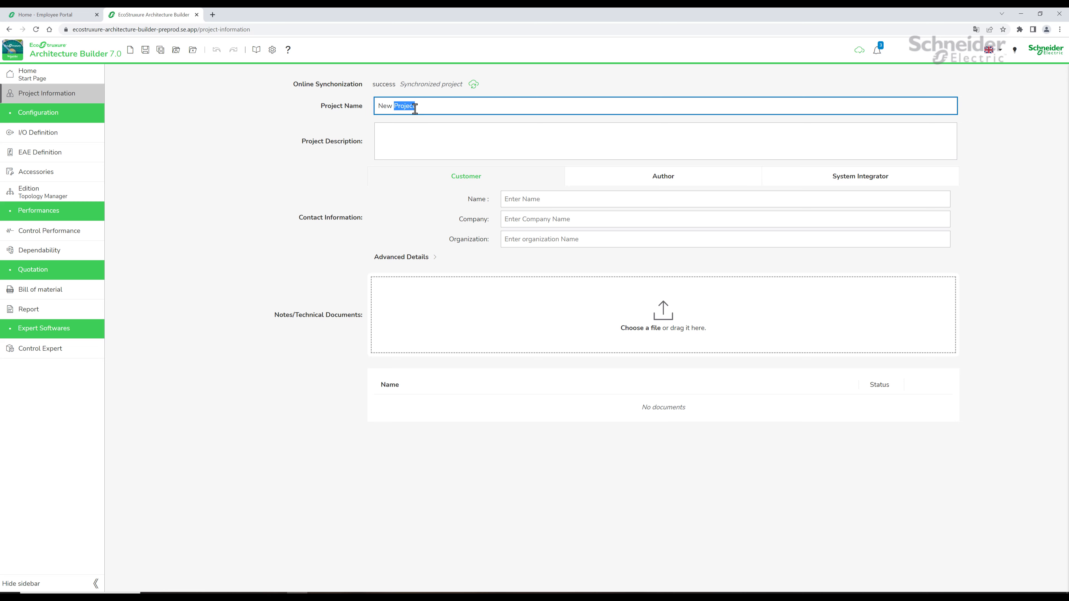
pyautogui.moveTo(424, 106); pyautogui.dragTo(369, 108)
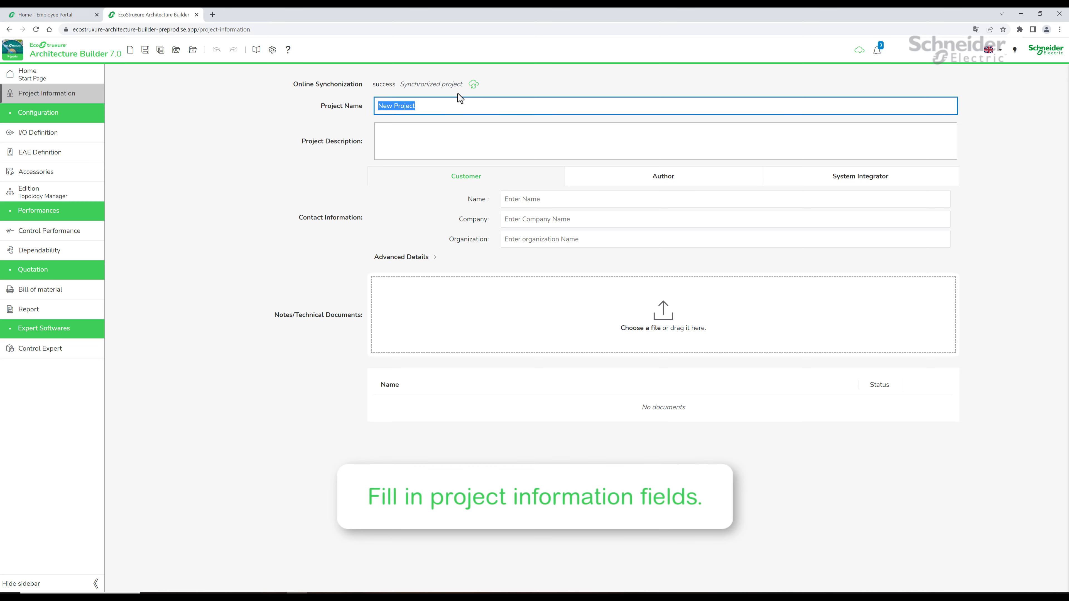
pyautogui.write('Demo Projec')
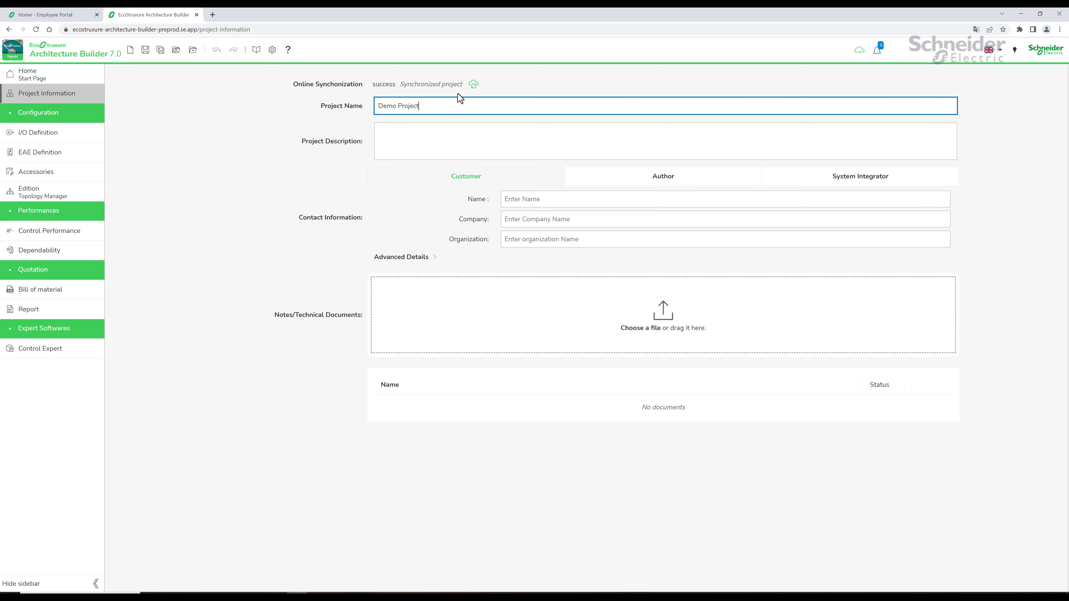
pyautogui.click(450, 134)
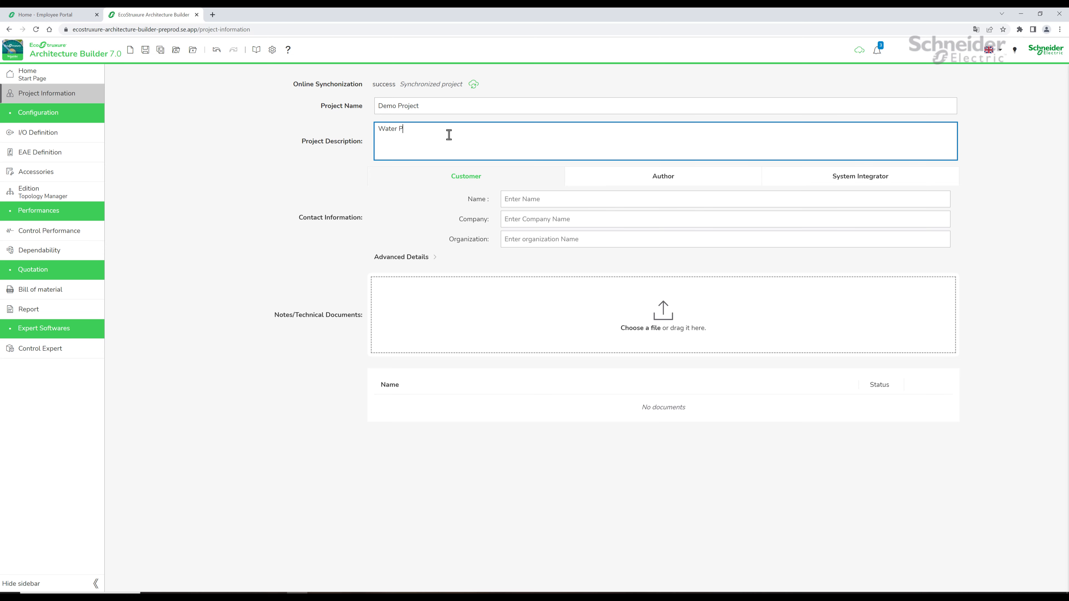
# - Fill in the customer contact information with the name "Customer" and the company "Water Company"
pyautogui.click(510, 199)
pyautogui.write('Customer')
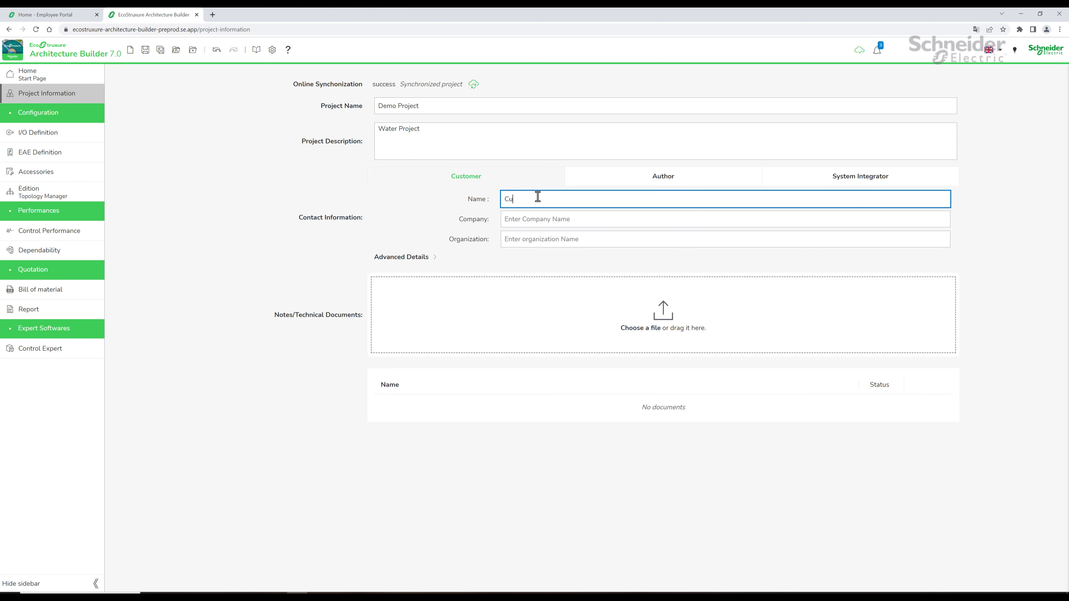
pyautogui.click(551, 219)
pyautogui.write('Water Company')
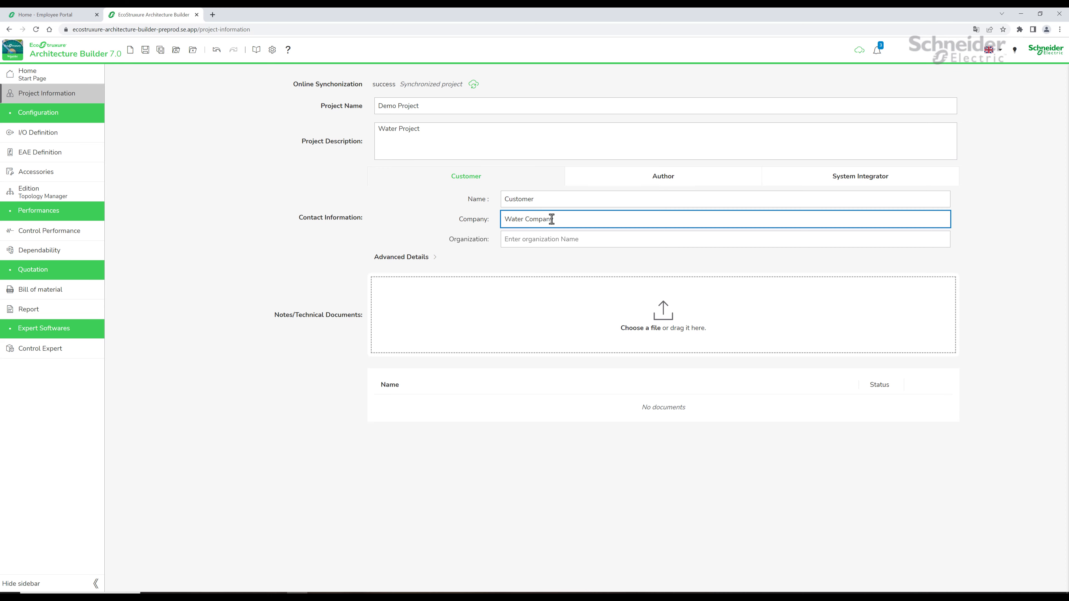
# - Fill in the author contact information with the name "SAE" and the company "SE", then return to the customer details
pyautogui.click(631, 179)
pyautogui.click(592, 196)
pyautogui.write('SAE')
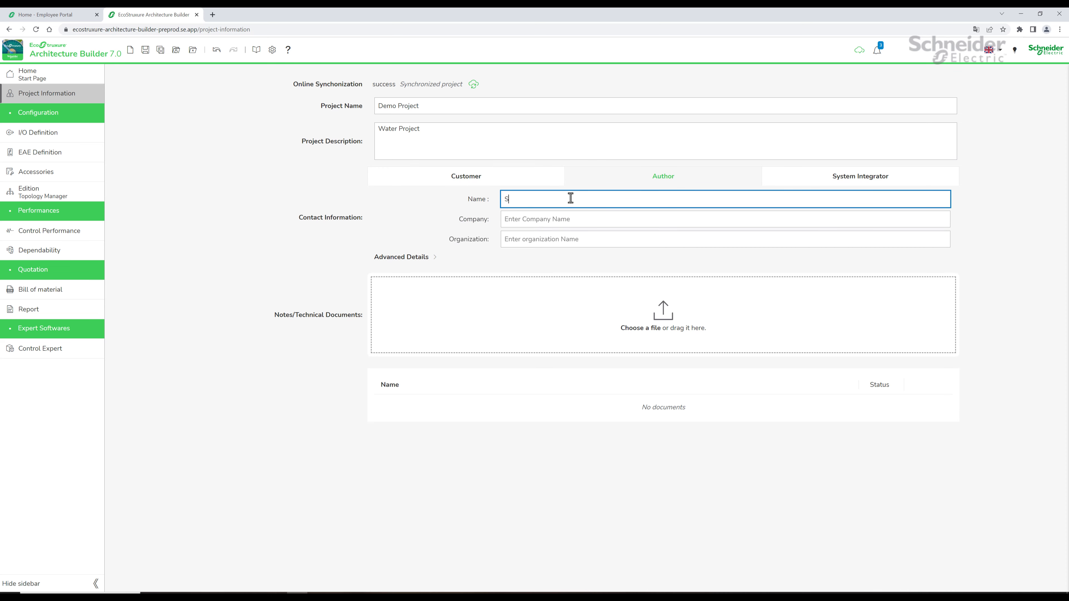
pyautogui.click(561, 218)
pyautogui.write('SE')
pyautogui.click(521, 183)
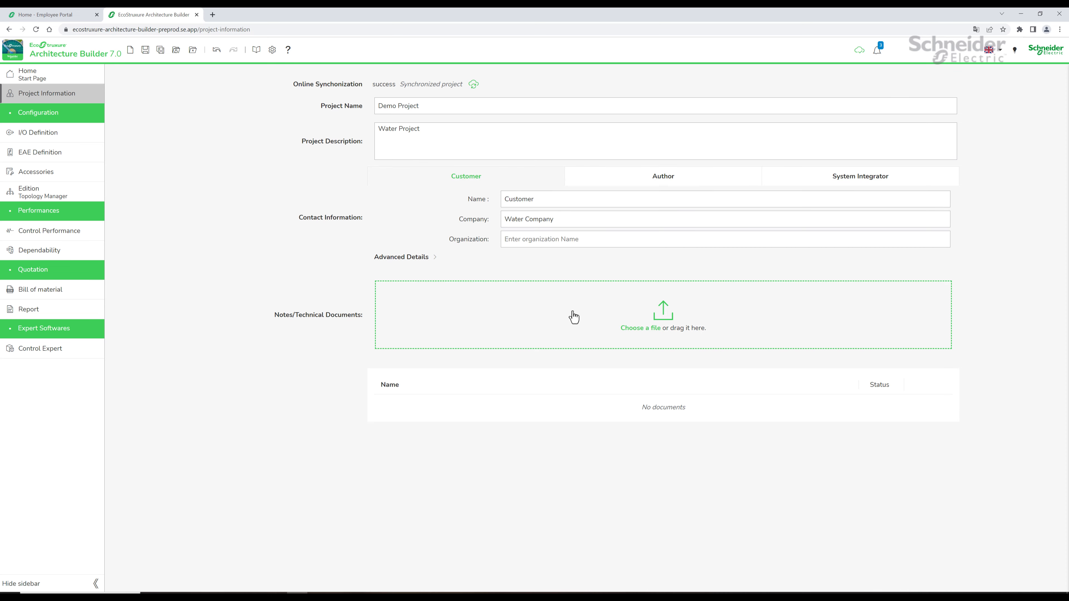
pyautogui.click(417, 258)
pyautogui.click(409, 258)
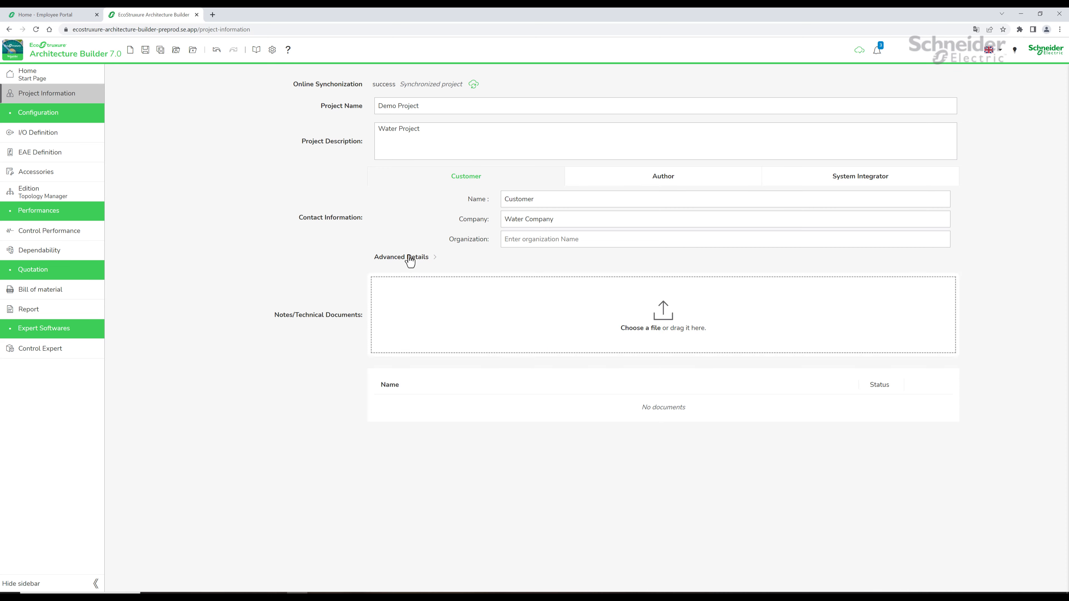
# - Upload the Customer requirements PDF as a technical document, then add the Plant Diagram and both Customer requirements files from the desktop
pyautogui.click(643, 326)
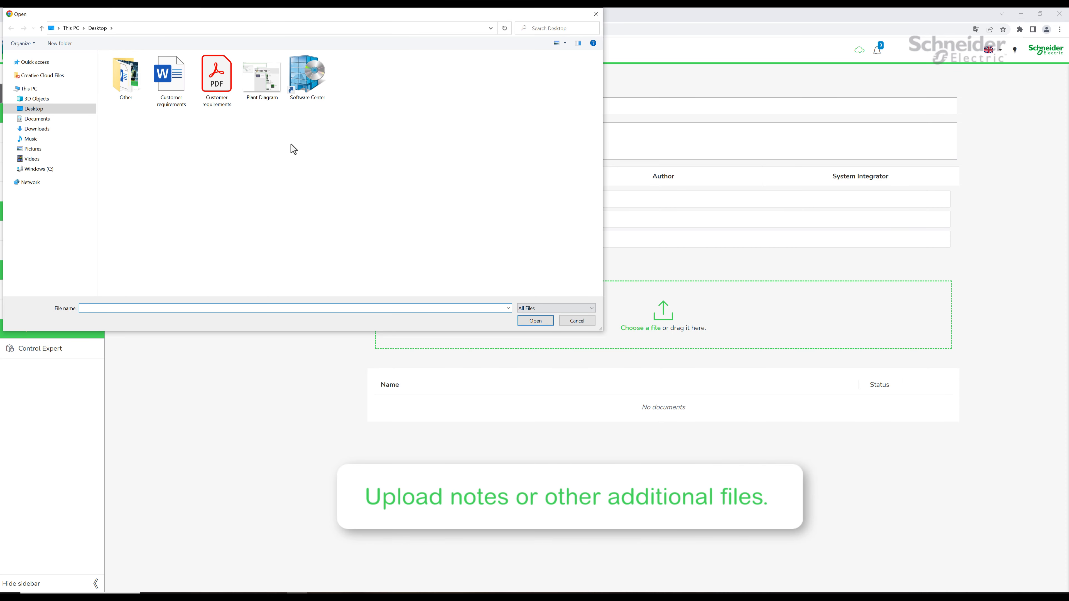
pyautogui.click(216, 78)
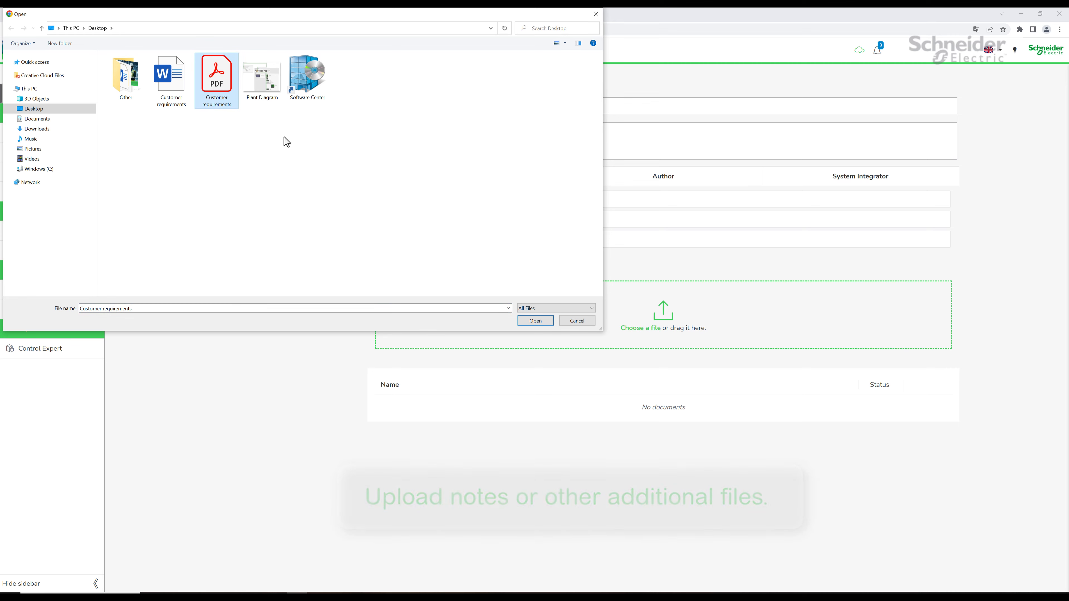
pyautogui.click(526, 321)
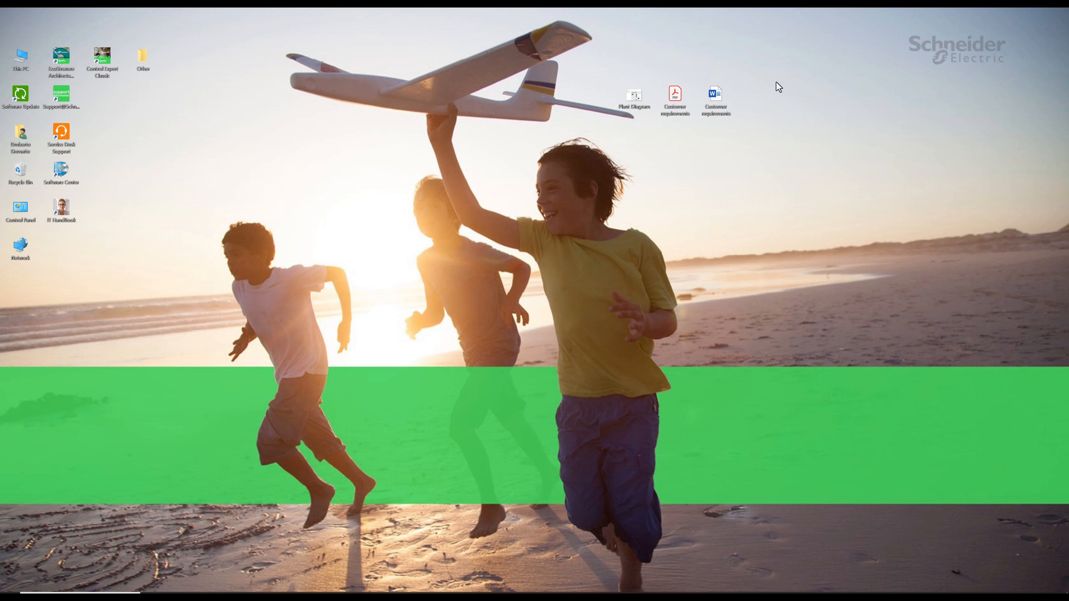
pyautogui.moveTo(778, 79); pyautogui.dragTo(610, 114)
pyautogui.moveTo(626, 104); pyautogui.dragTo(476, 321)
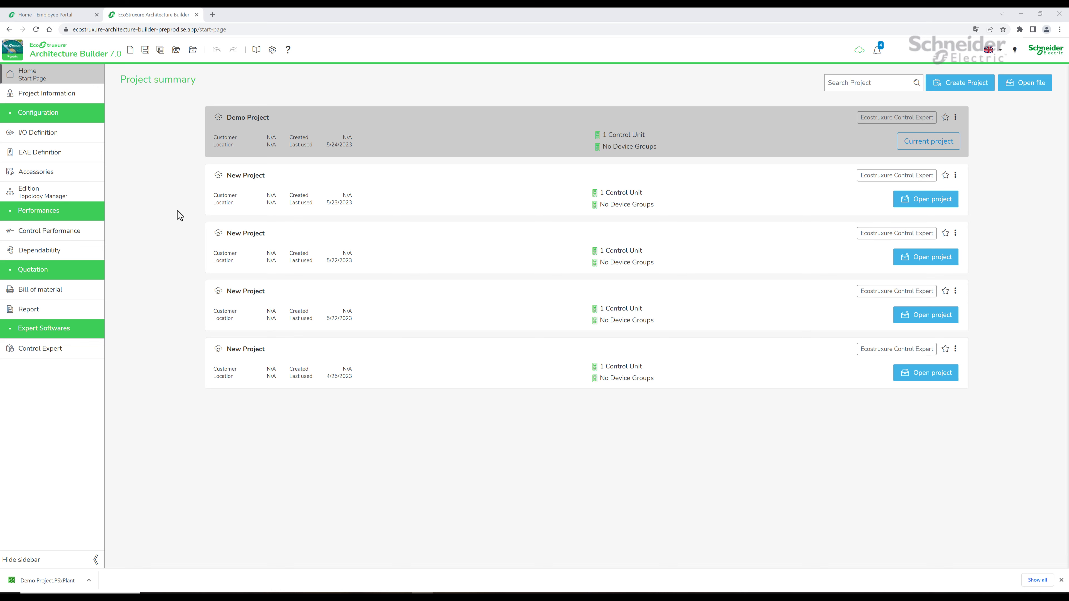
# - Create a control unit from scratch using the M580 CPU BMEH584040, filtered by Hot Standby and Remote I/O Drops, with no ruggedization
pyautogui.click(48, 134)
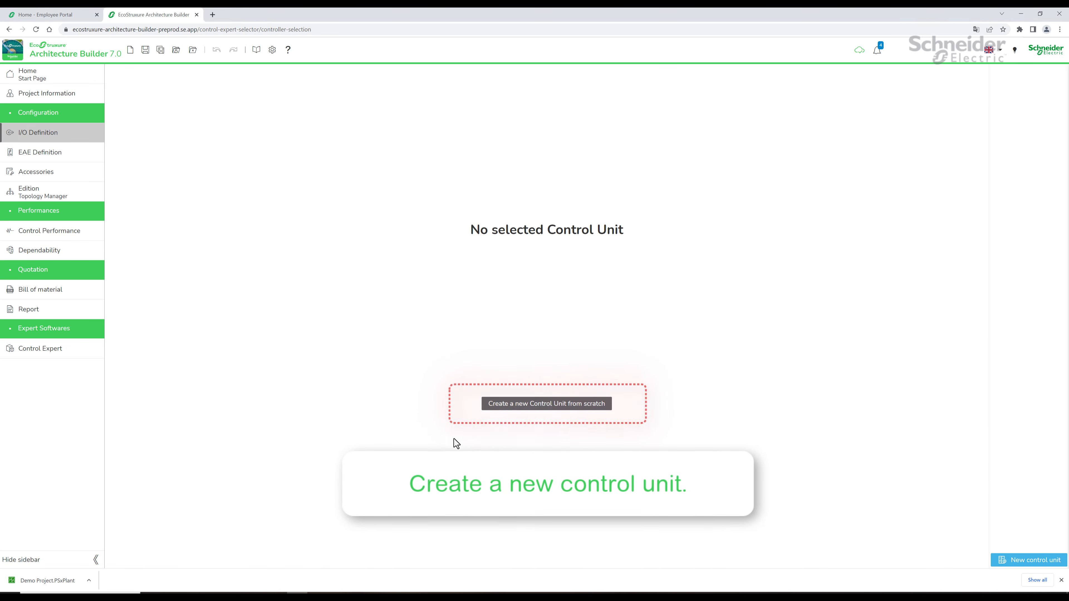
pyautogui.click(564, 404)
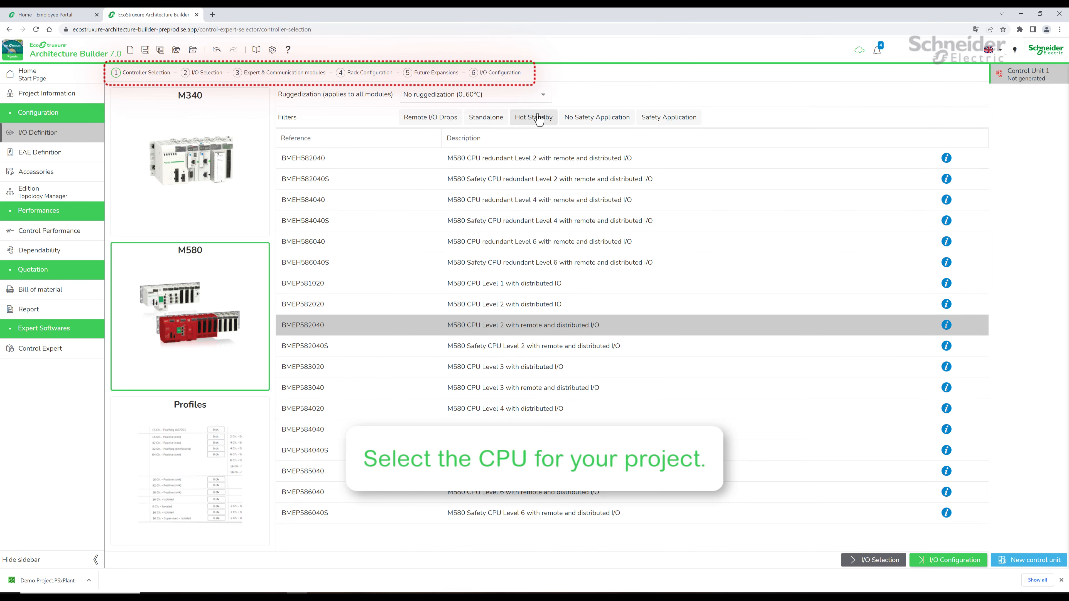
pyautogui.click(539, 121)
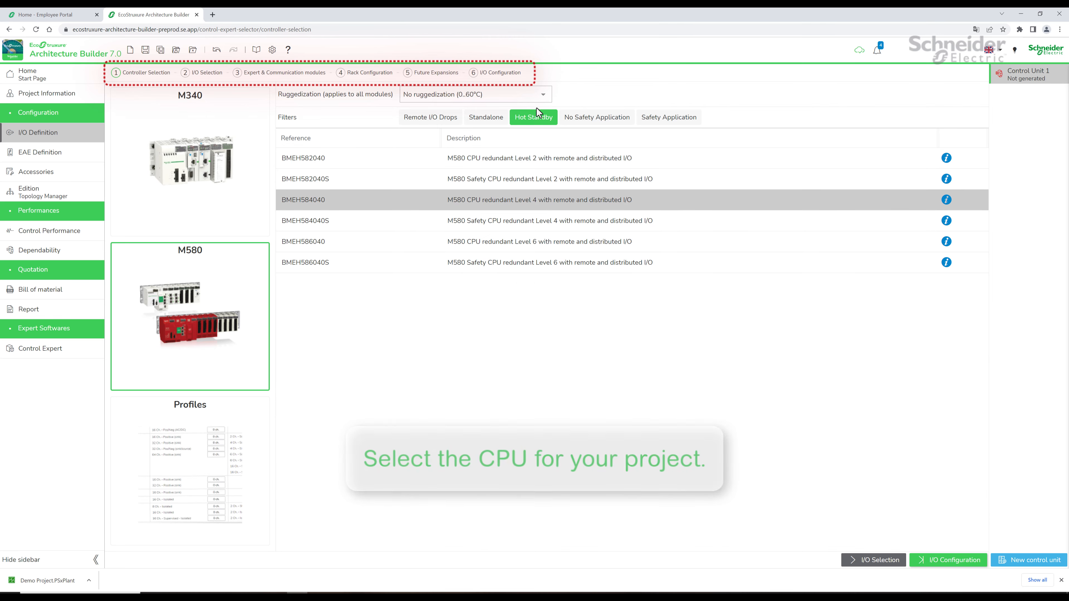
pyautogui.click(539, 96)
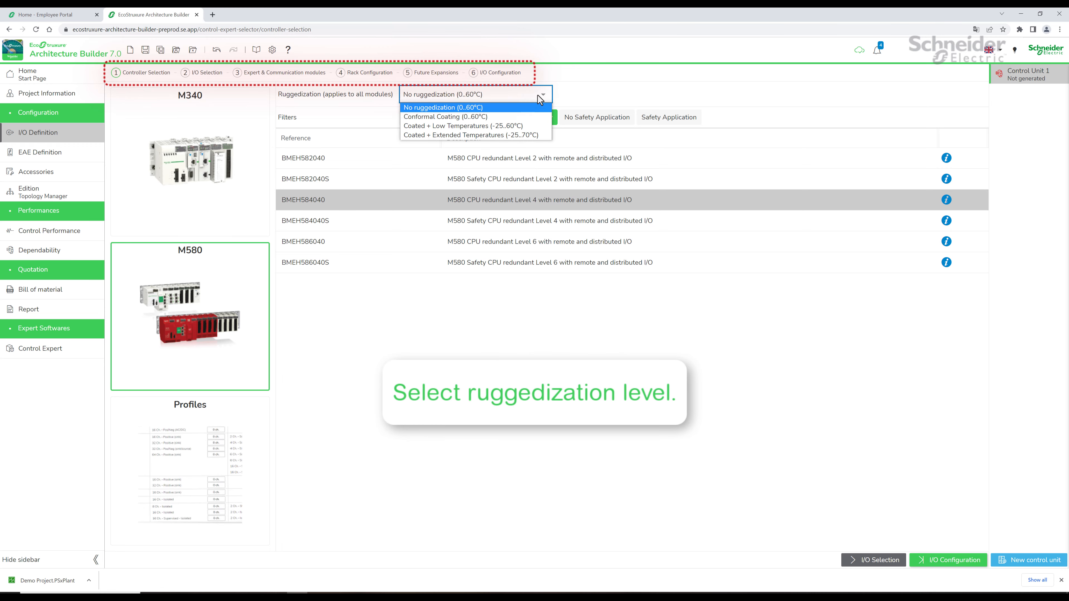
pyautogui.click(538, 96)
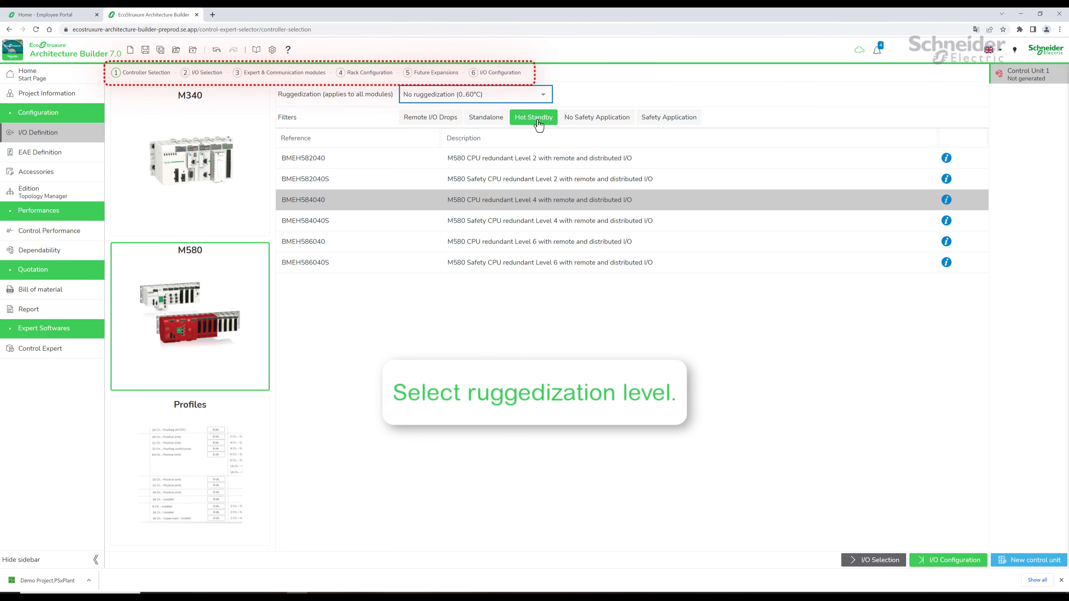
pyautogui.click(449, 121)
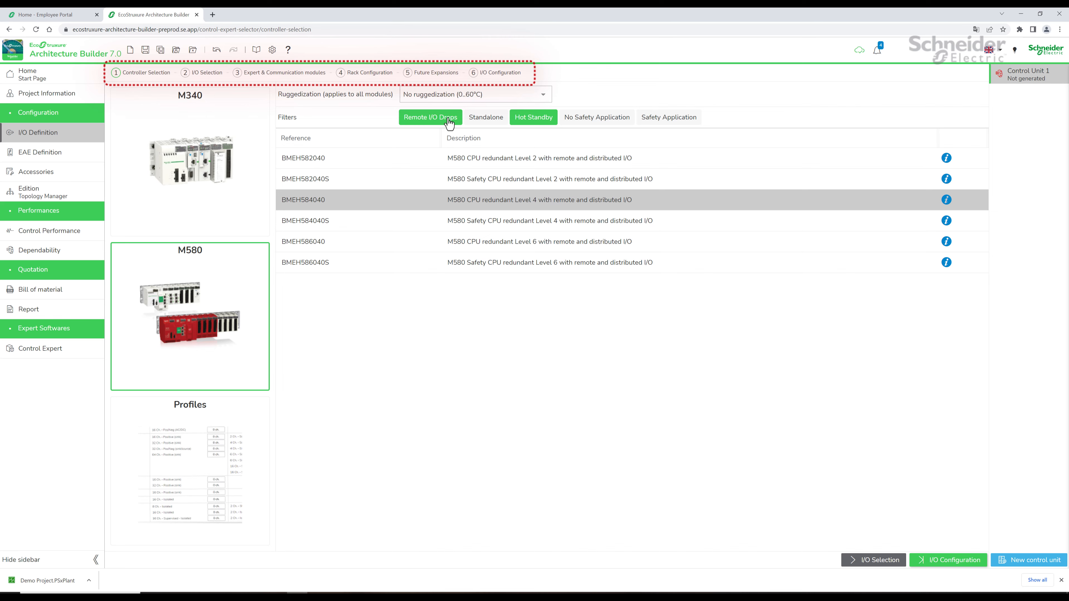
pyautogui.click(505, 207)
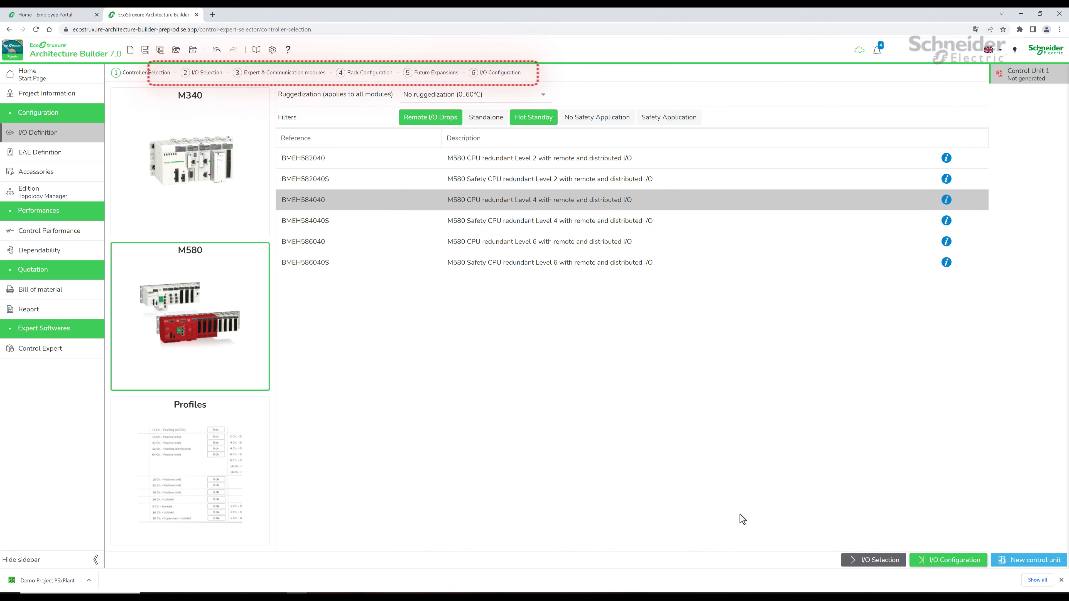
# - Select the 24V DC Digital Input, 24V DC Digital Mixed, 24V DC Digital Out, Isolated Analog Input and Isolated Analog Output modules for the control unit
pyautogui.click(860, 565)
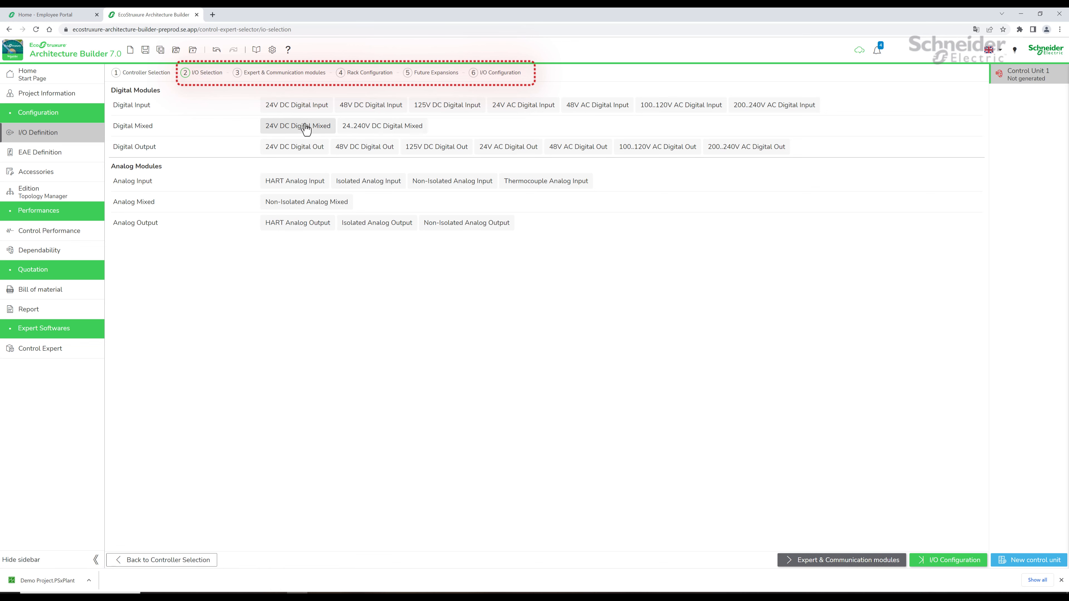
pyautogui.click(305, 106)
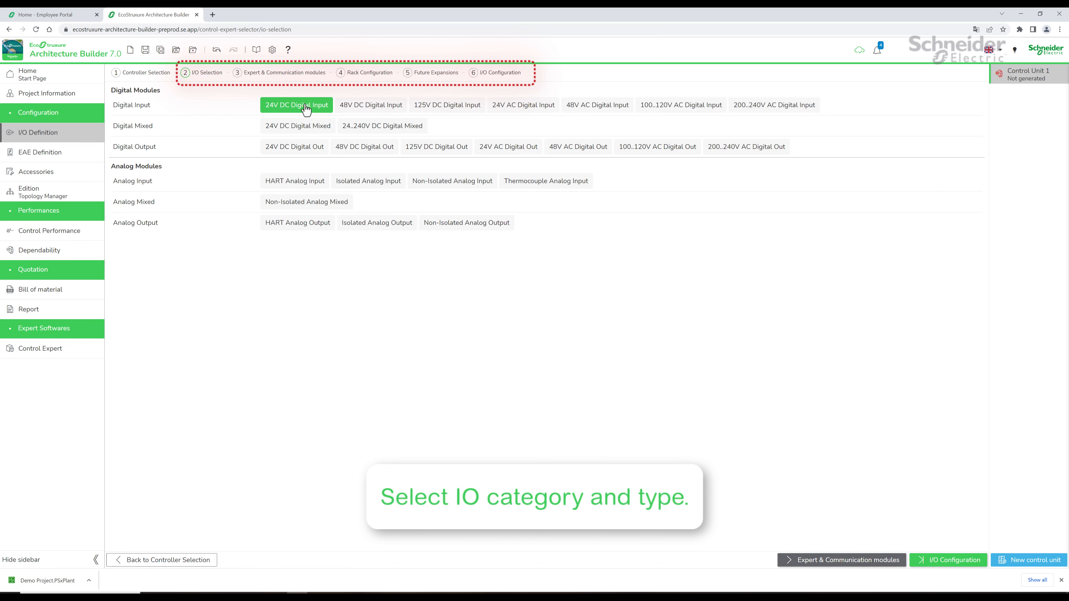
pyautogui.click(301, 128)
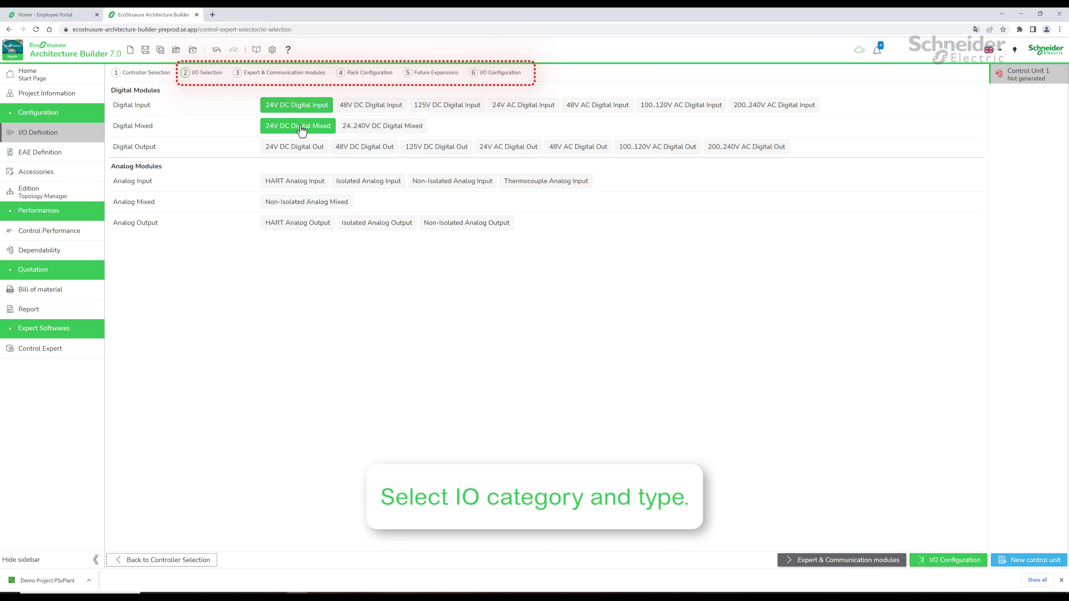
pyautogui.click(277, 148)
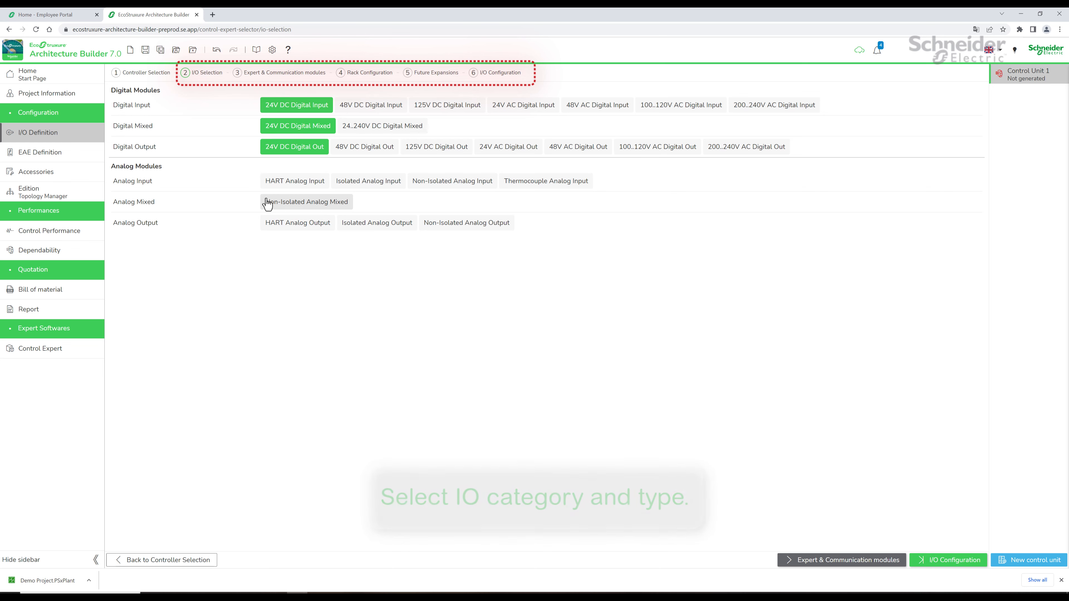
pyautogui.click(363, 182)
pyautogui.click(378, 225)
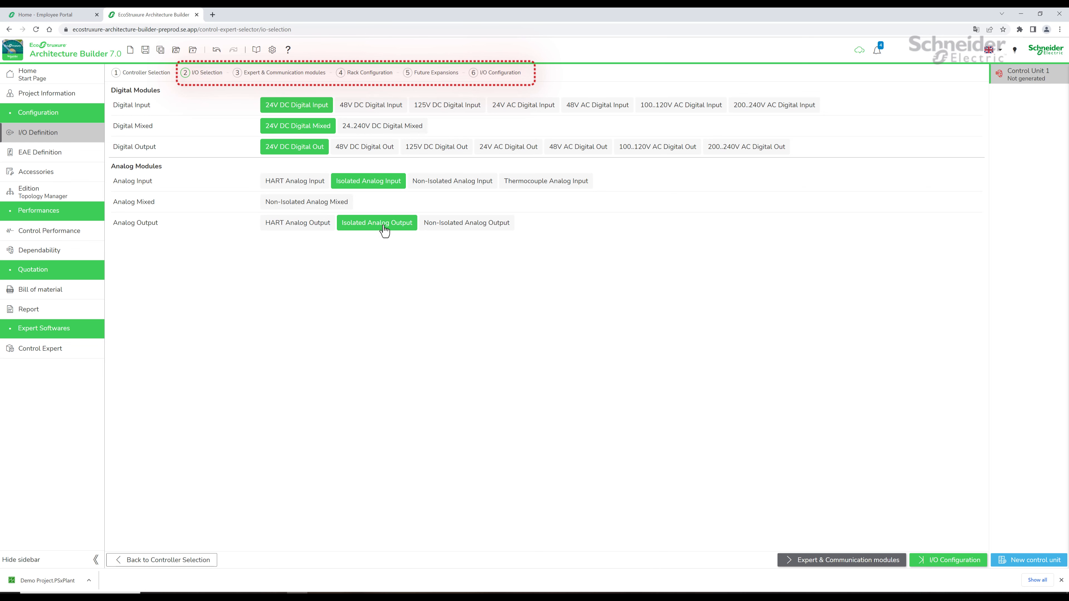
# - Select the SSI Counting expert module and the IO Scanning, OPC UA, Switch, Fiber Converter and Profibus DP communication modules
pyautogui.click(818, 561)
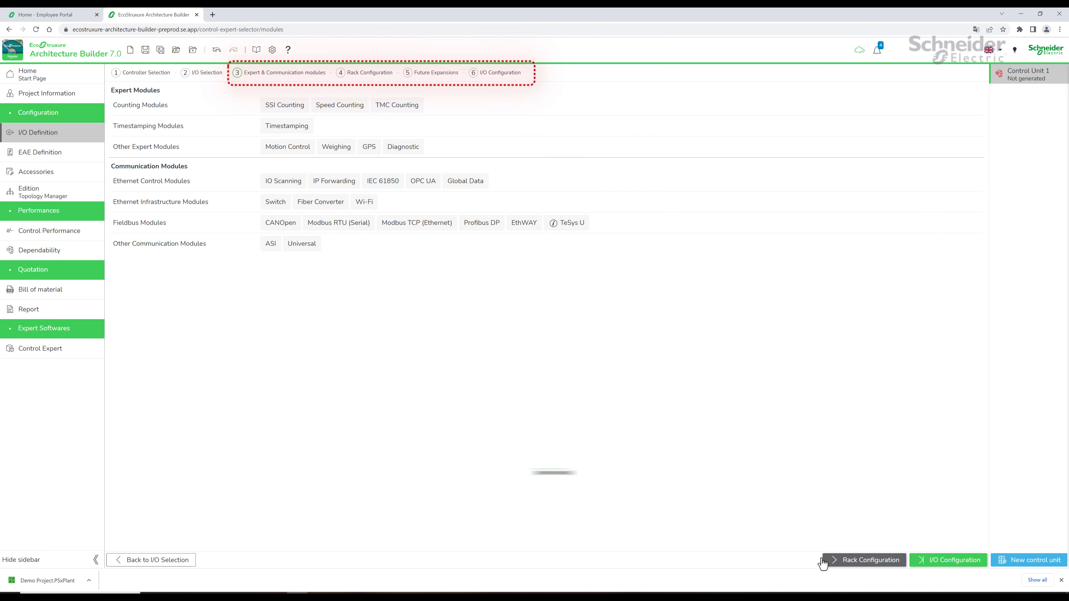
pyautogui.click(290, 111)
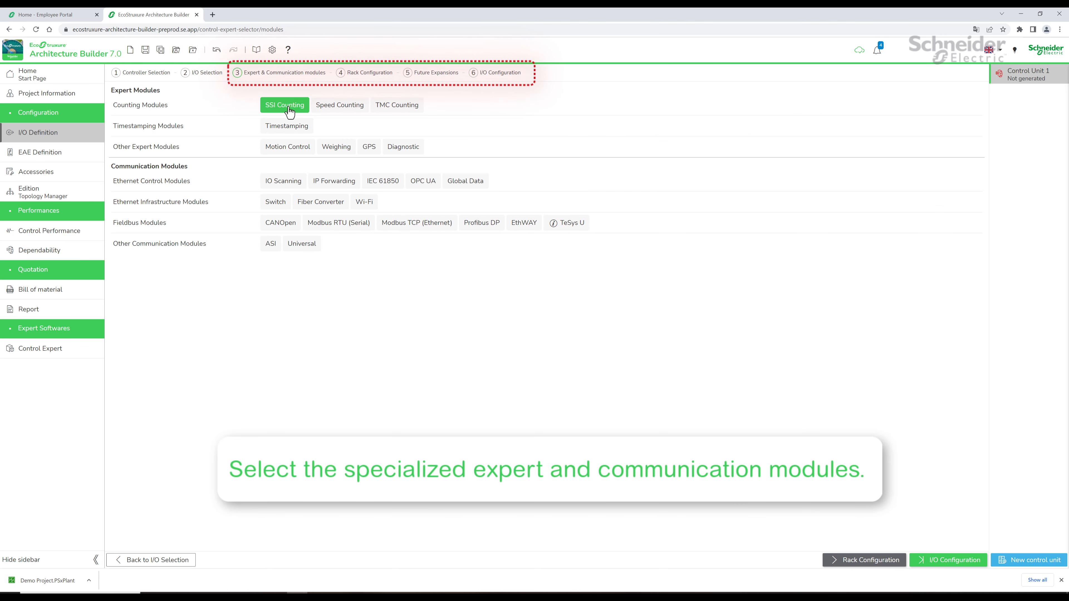
pyautogui.click(282, 185)
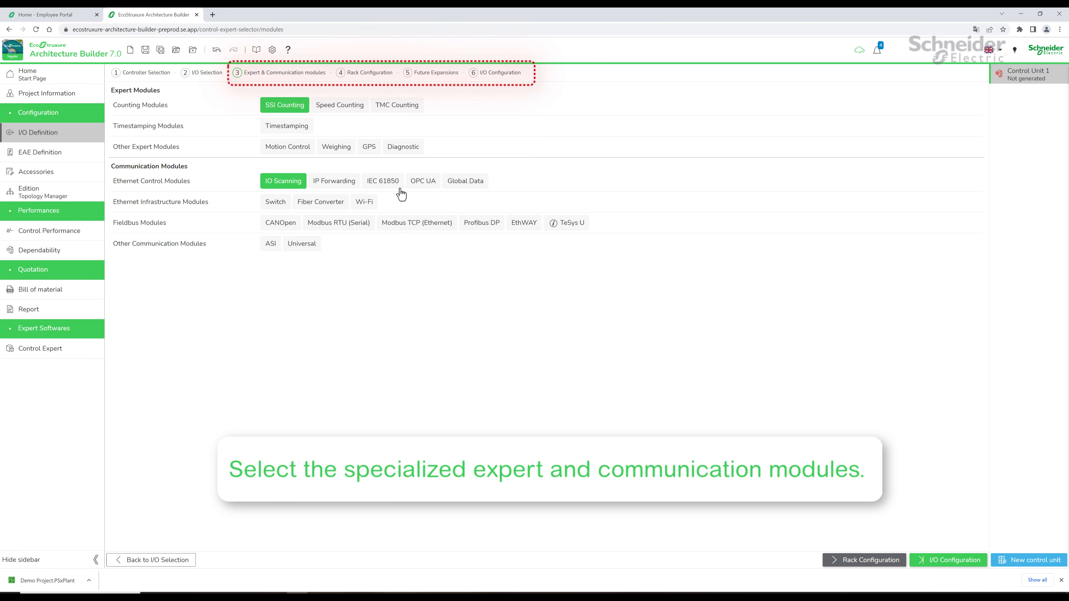
pyautogui.click(422, 185)
pyautogui.click(270, 207)
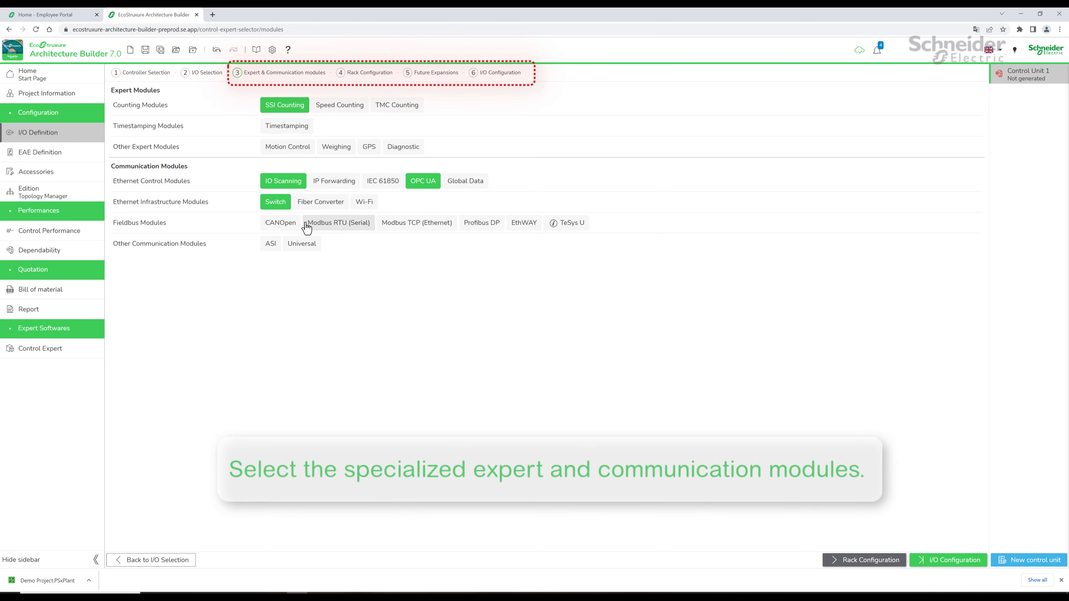
pyautogui.click(476, 228)
pyautogui.click(320, 203)
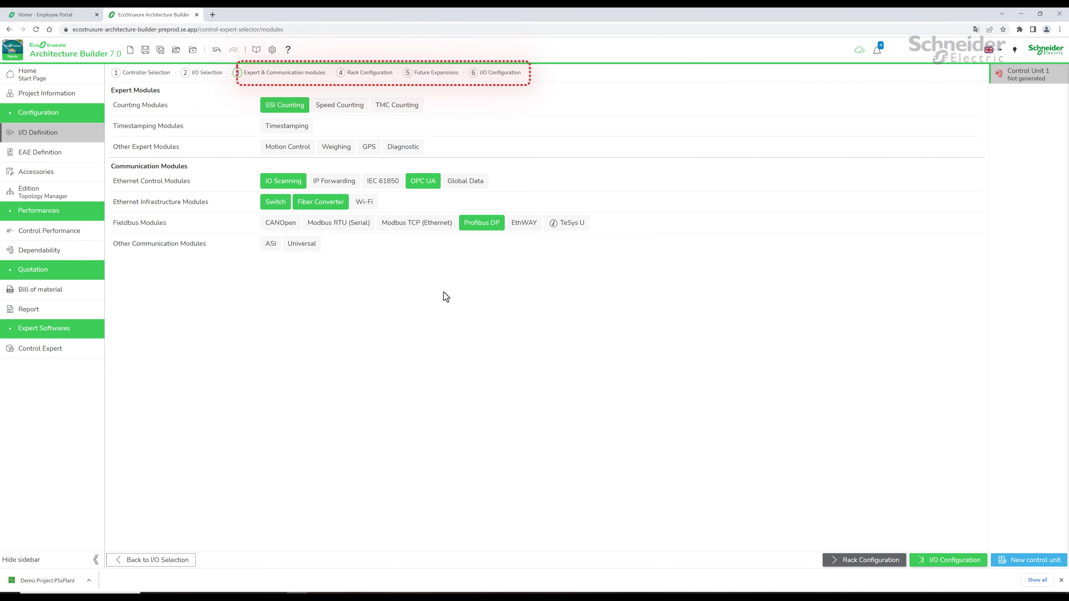
# - Select the BMXCPS3500 AC power supply for the rack configuration, keeping the 8-slot main and extended backplanes
pyautogui.click(851, 561)
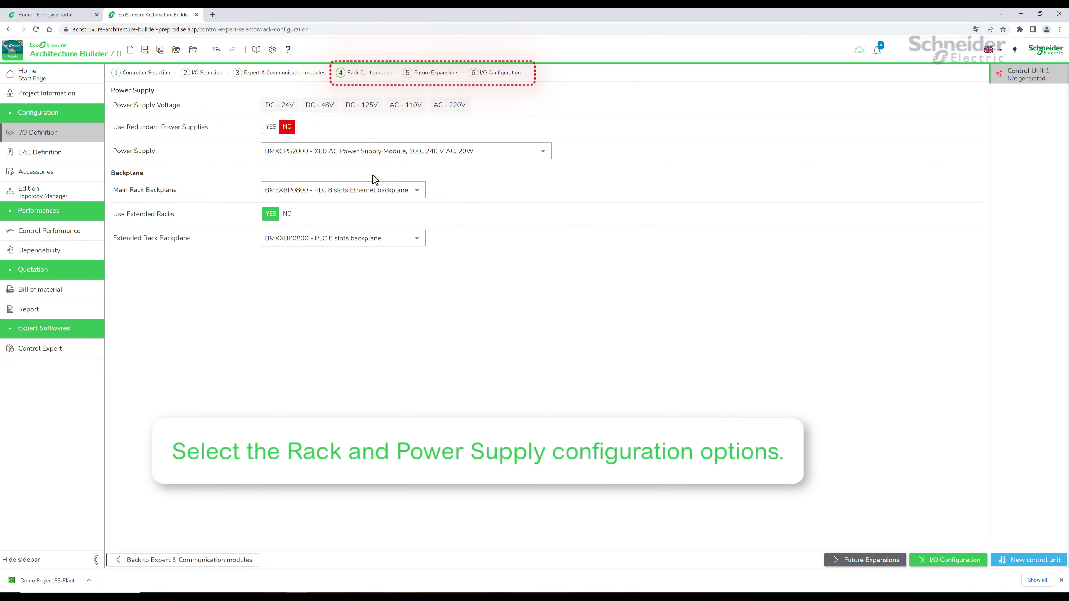
pyautogui.click(506, 153)
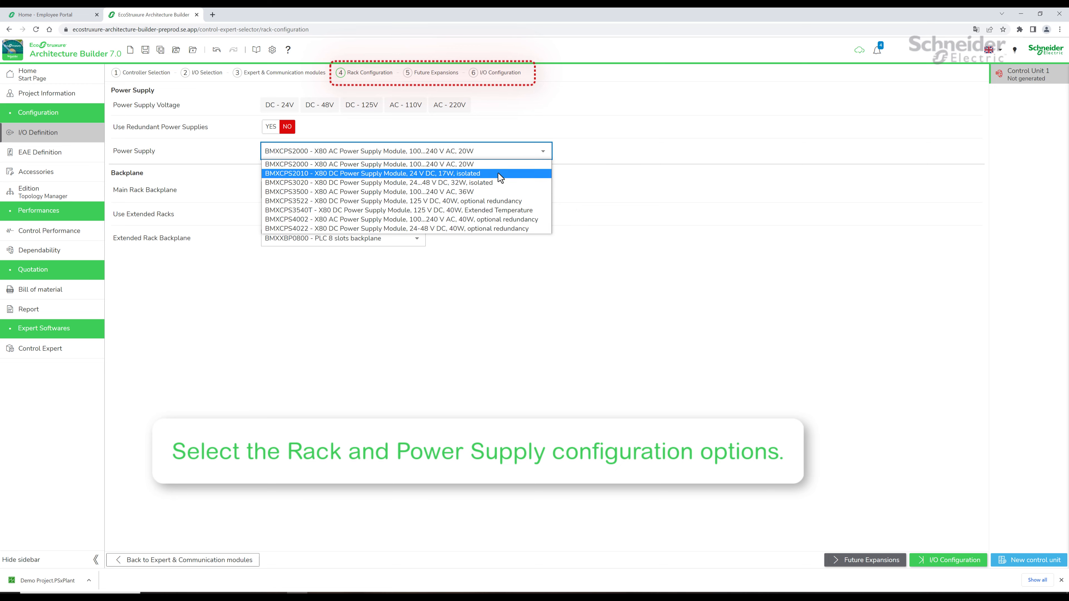
pyautogui.click(493, 192)
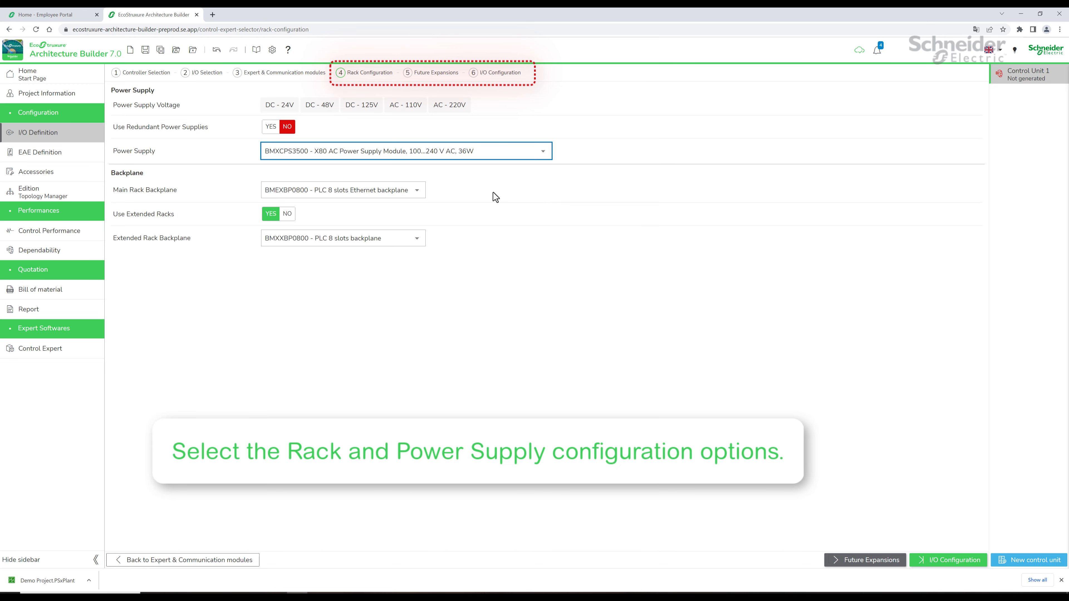
pyautogui.click(413, 191)
pyautogui.click(415, 193)
pyautogui.click(405, 238)
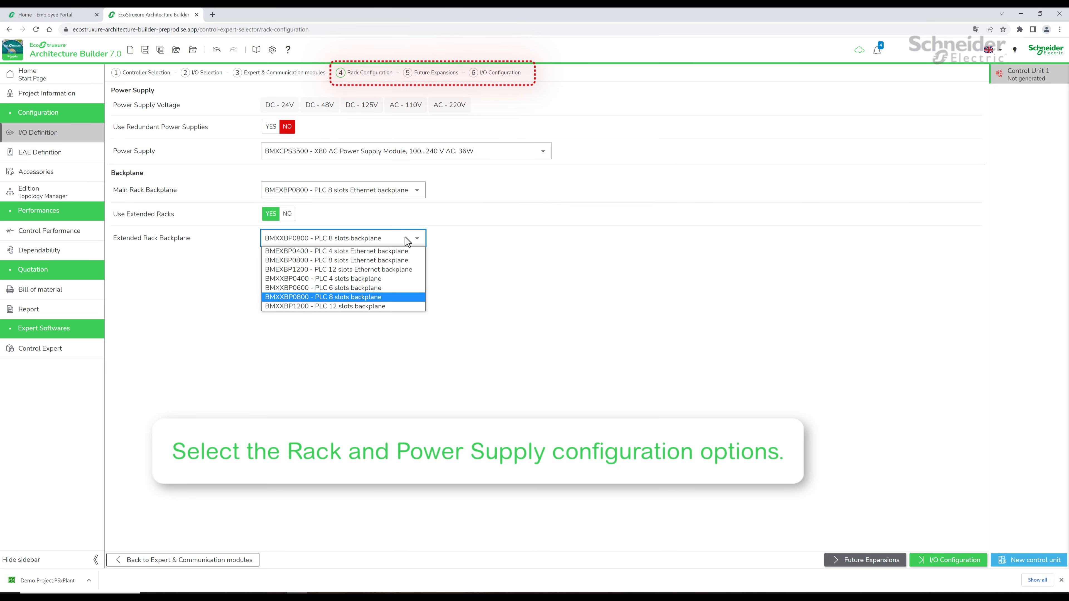
pyautogui.click(405, 237)
# - Leave the future expansion reserves at zero and add an X80 remote area named Test Name to the I/O configuration
pyautogui.click(892, 561)
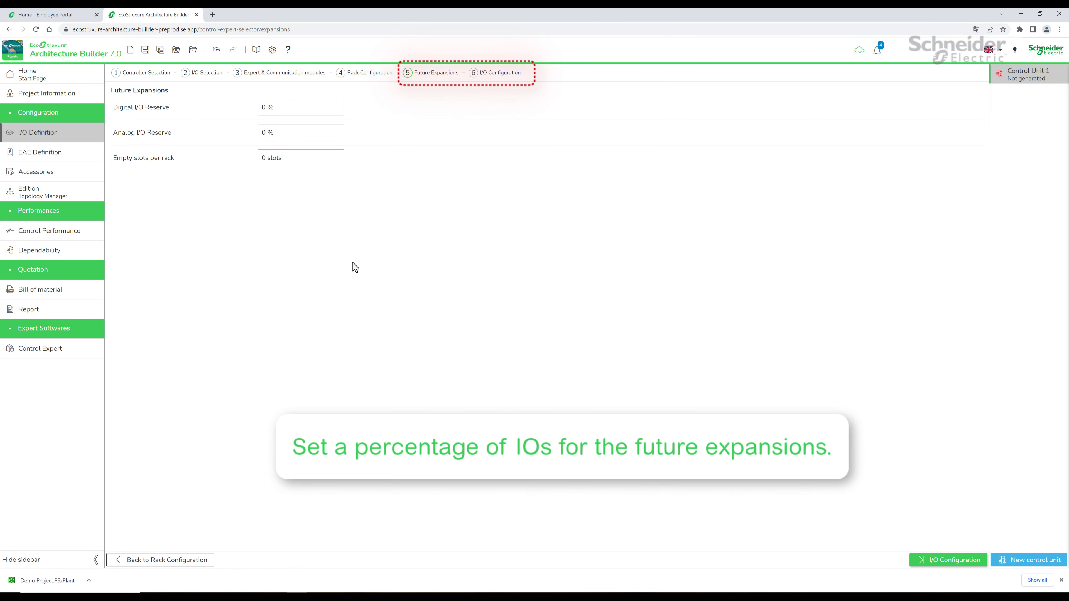
pyautogui.click(950, 565)
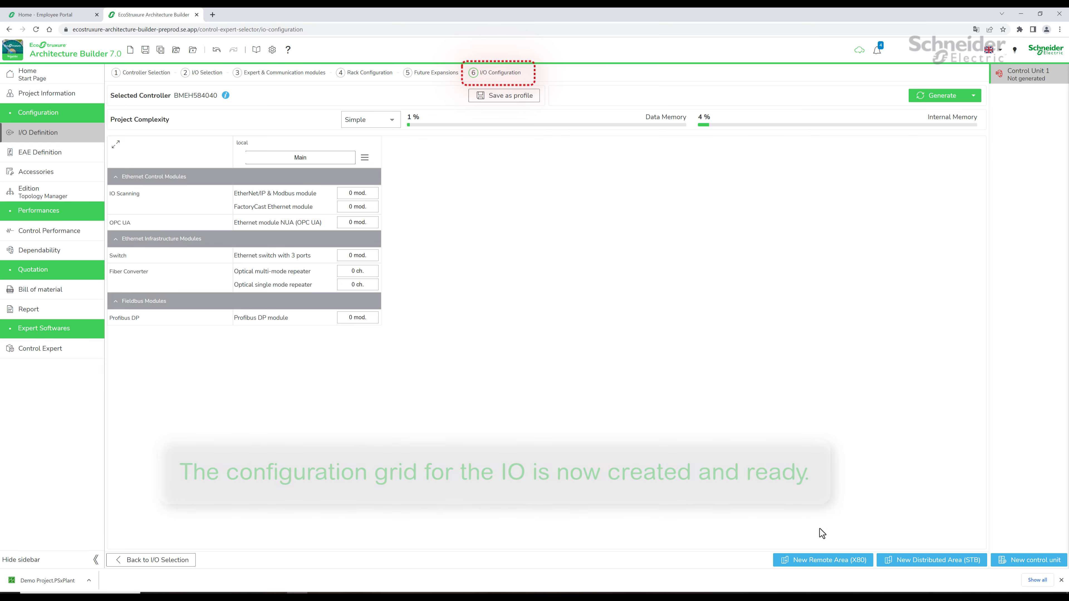
pyautogui.click(824, 561)
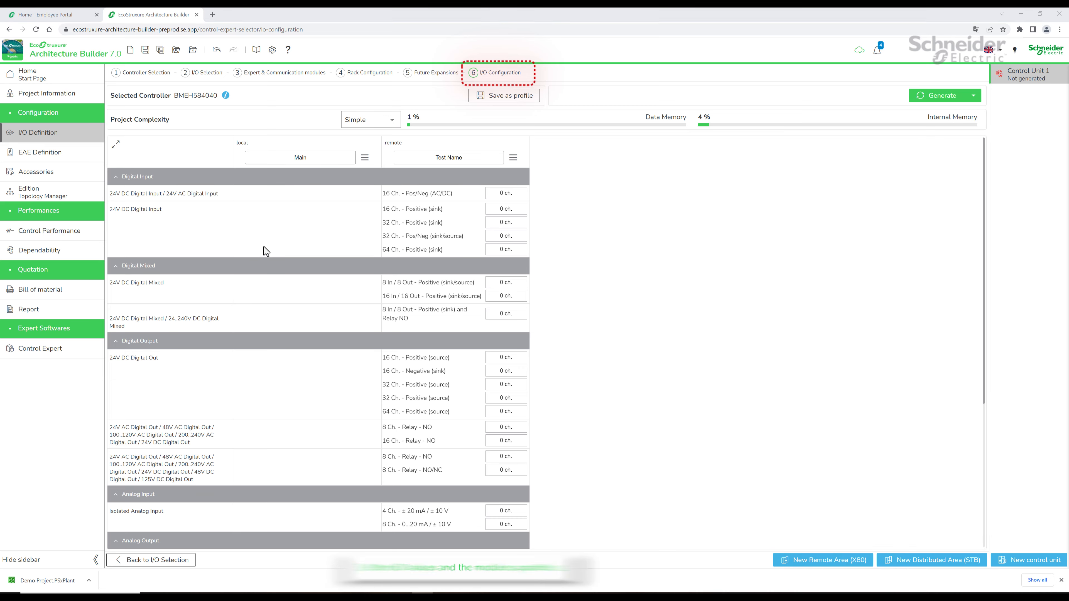
# - For the Main location, set EtherNet/IP & Modbus, FactoryCast, OPC UA and 3-port switch to 1 module each and optical single mode repeater to 1 channel
pyautogui.scroll(-5, 261, 247)
pyautogui.click(351, 416)
pyautogui.write('1')
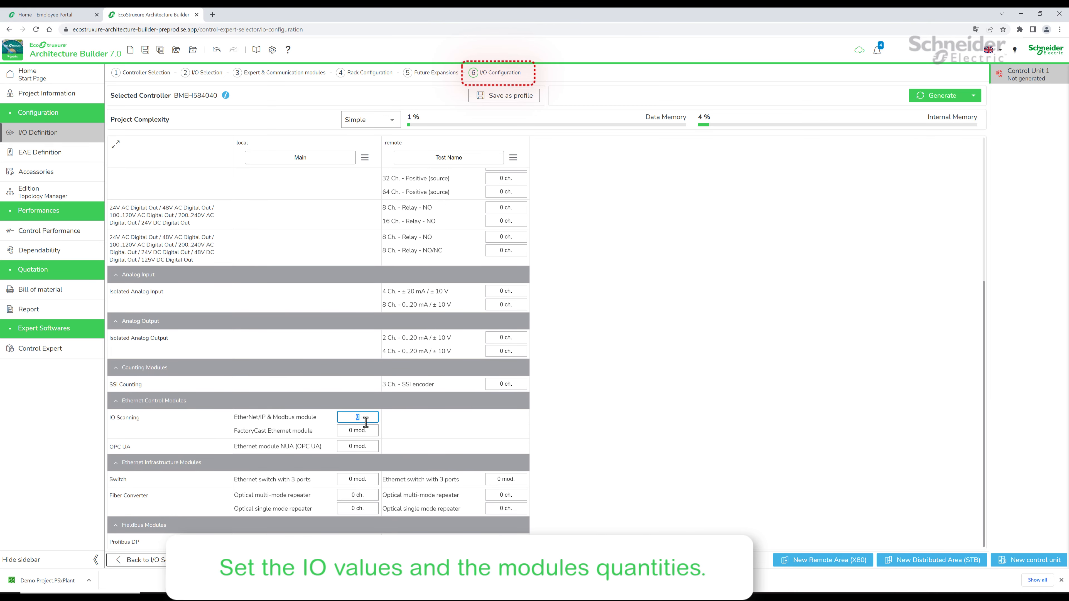
pyautogui.click(350, 430)
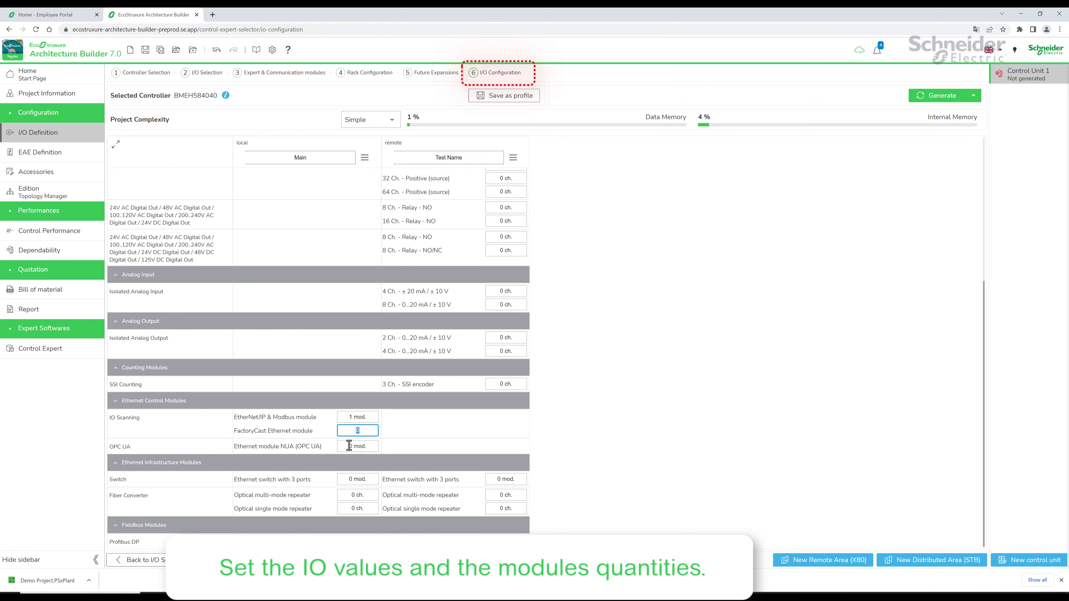
pyautogui.write('1')
pyautogui.click(349, 446)
pyautogui.write('1')
pyautogui.click(348, 480)
pyautogui.write('1')
pyautogui.click(354, 509)
pyautogui.write('1')
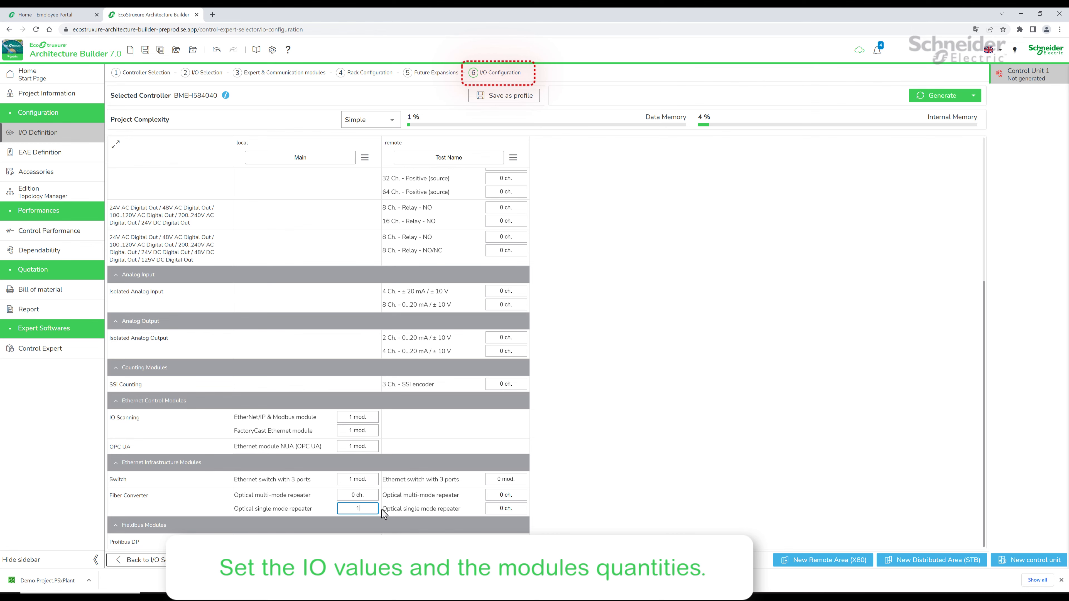
# - For the Test Name remote area, set 1 three-port Ethernet switch module and 1 optical single mode repeater channel
pyautogui.click(505, 479)
pyautogui.write('1')
pyautogui.click(505, 509)
pyautogui.write('1')
# - In Test Name, set both 32 Ch. 24V DC digital input types to 70 channels and the 16 In / 16 Out mixed type to 5
pyautogui.scroll(5, 525, 404)
pyautogui.click(500, 223)
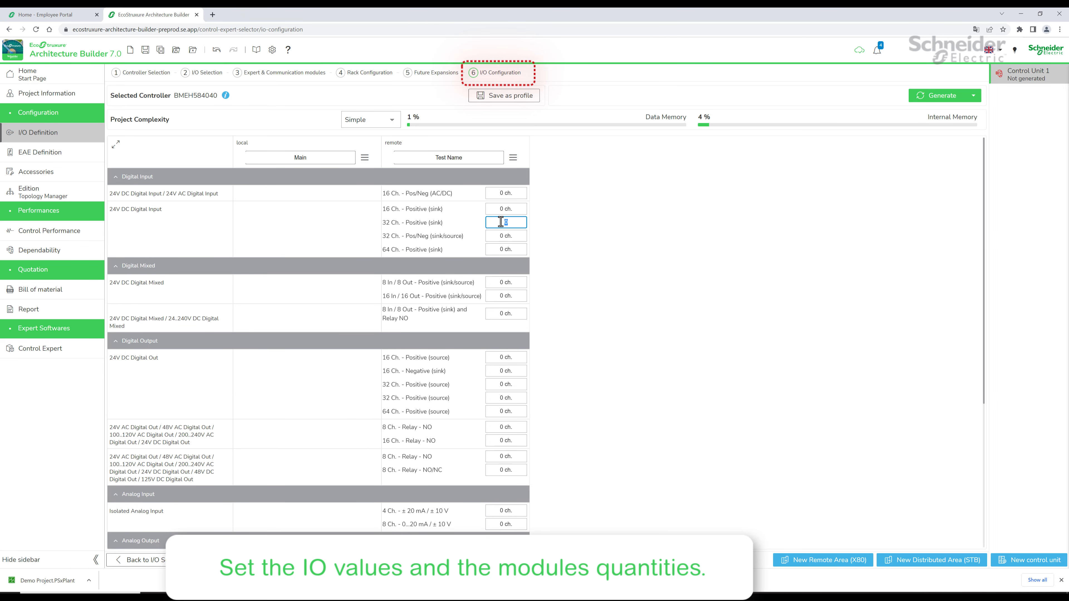
pyautogui.write('70')
pyautogui.click(501, 237)
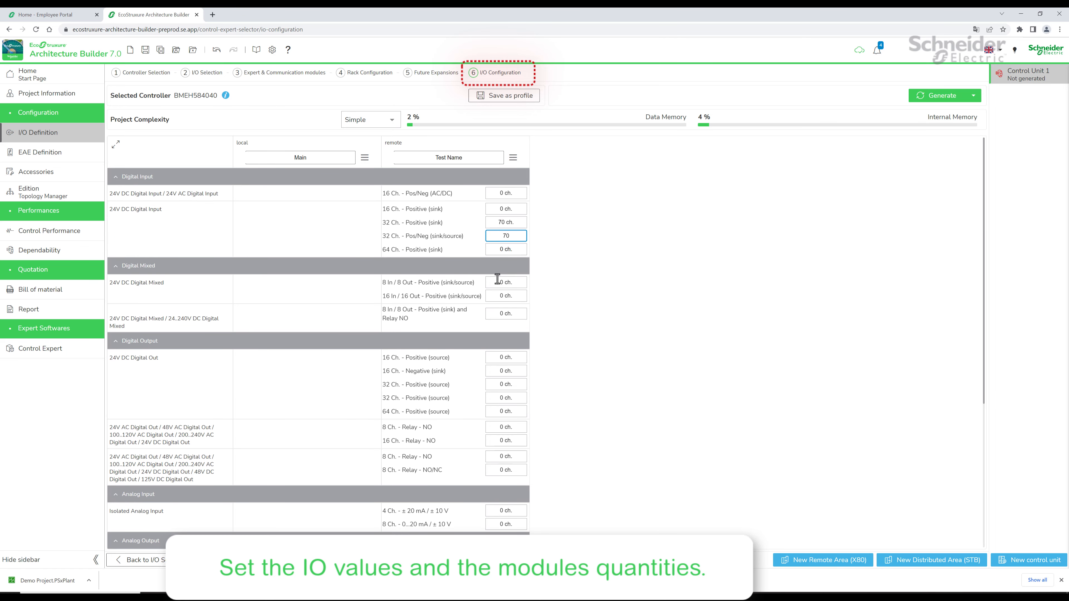
pyautogui.click(501, 297)
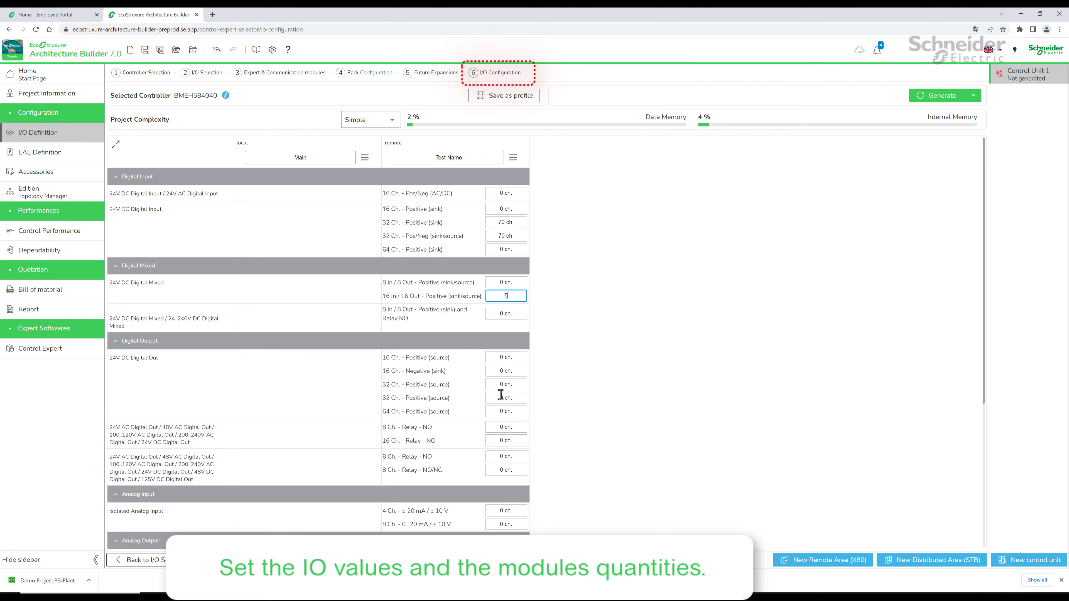
# - In Test Name, set the first 32 Ch. Positive (source) digital output to 32 channels and the first 8 Ch. Relay NO output to 10
pyautogui.click(500, 384)
pyautogui.write('32')
pyautogui.click(500, 411)
pyautogui.click(499, 427)
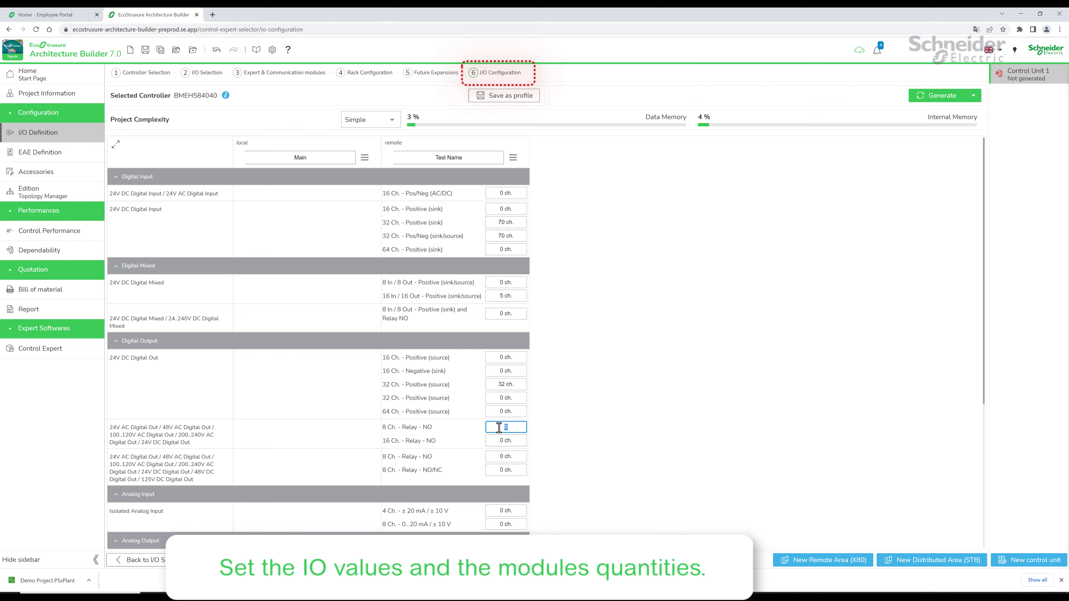
pyautogui.write('10')
# - In Test Name, set the 4 Ch. isolated analog input and 2 Ch. isolated analog output to 20 channels each and the SSI encoder to 1
pyautogui.click(495, 511)
pyautogui.write('20')
pyautogui.scroll(-4, 501, 463)
pyautogui.click(501, 390)
pyautogui.write('20')
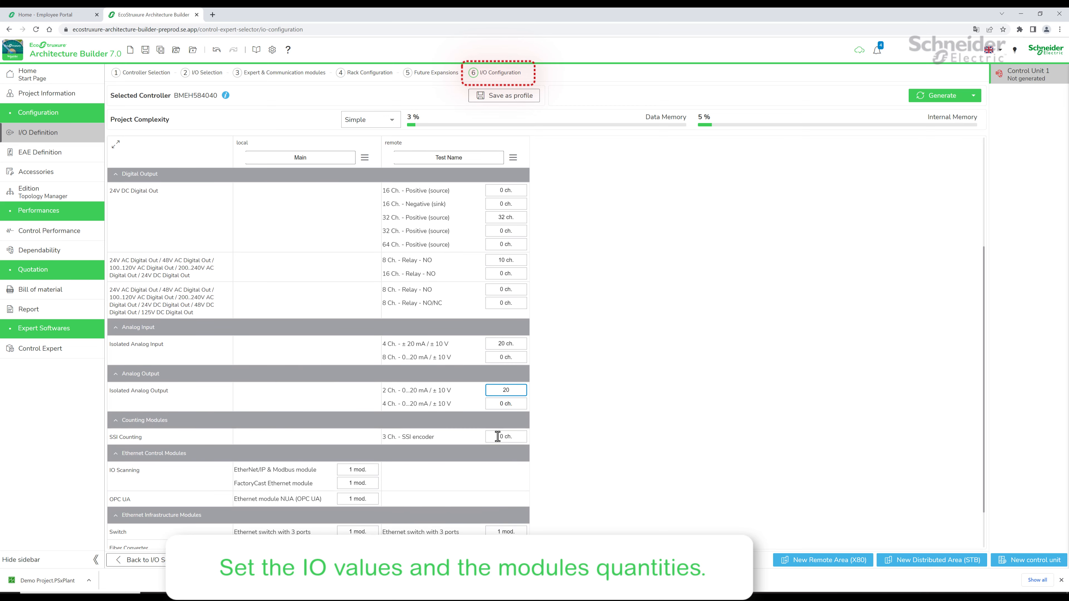
pyautogui.click(501, 436)
pyautogui.write('1')
pyautogui.click(554, 468)
# - Duplicate the Test Name remote location once
pyautogui.scroll(4, 550, 461)
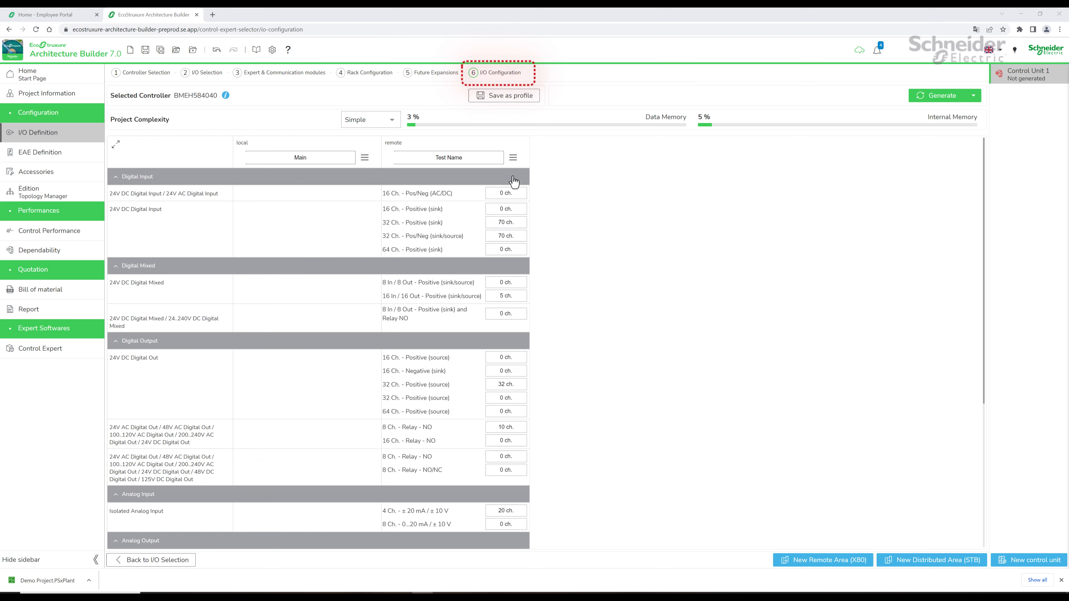
pyautogui.click(513, 159)
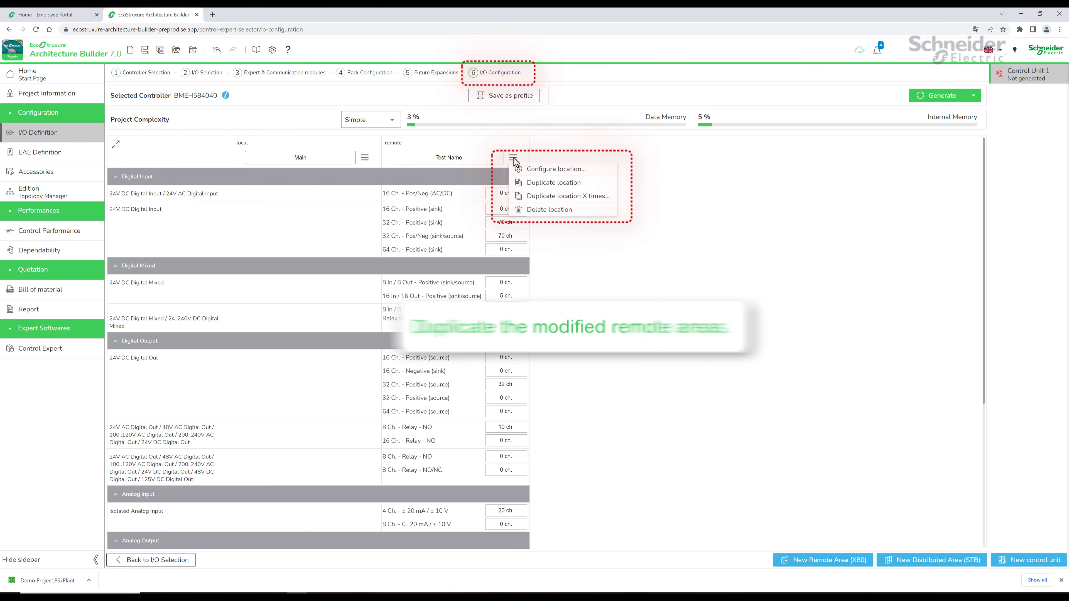
pyautogui.click(531, 183)
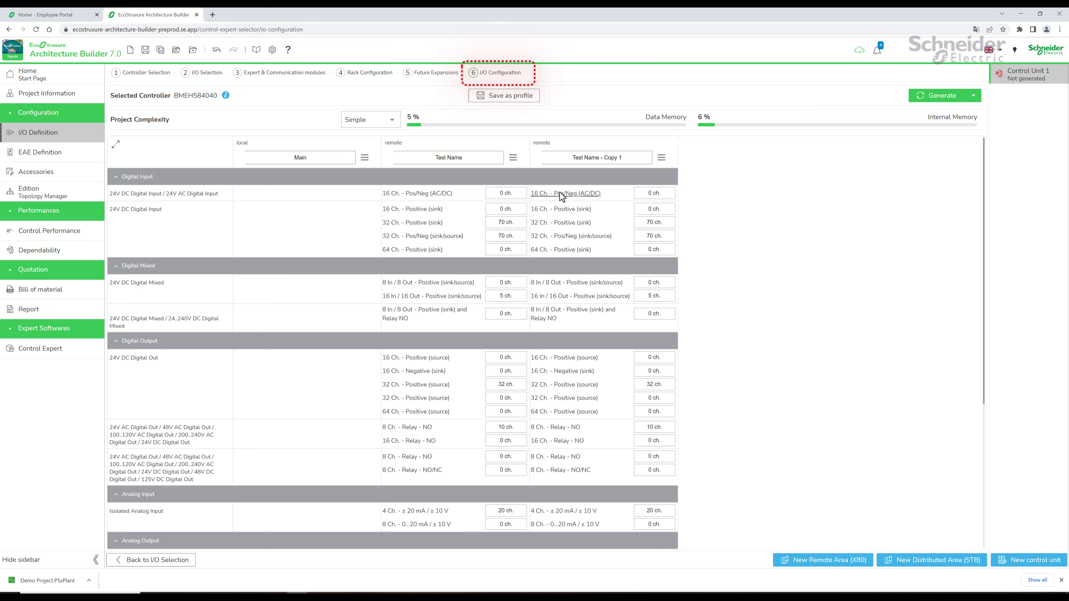
# - In Test Name - Copy 1, set the 32 Ch. Positive (sink) input to 50 channels and the 32 Ch. Pos/Neg input to 20
pyautogui.click(651, 223)
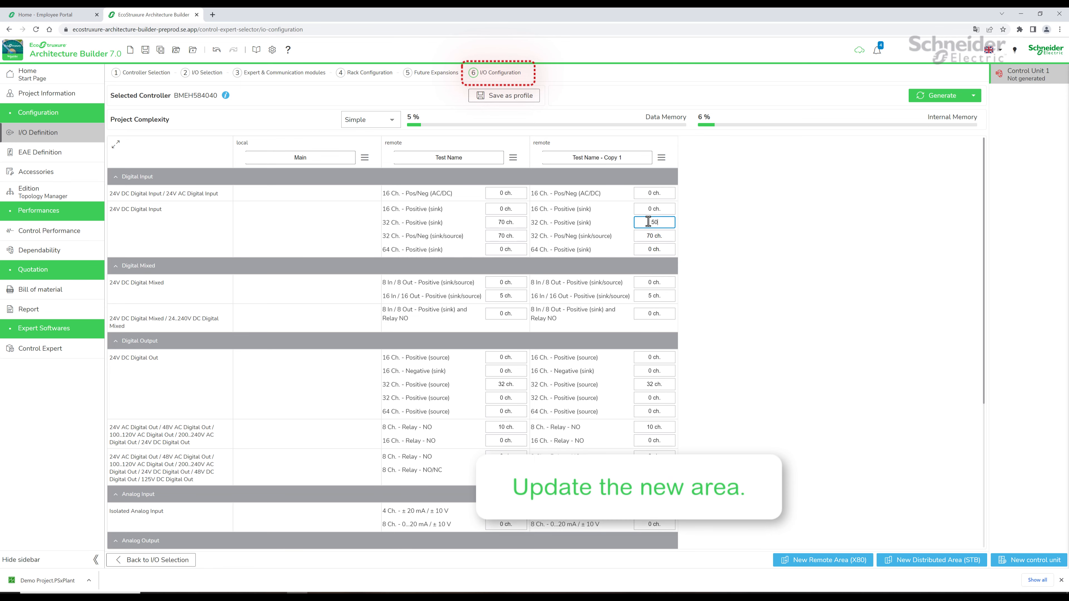
pyautogui.write('50')
pyautogui.click(651, 238)
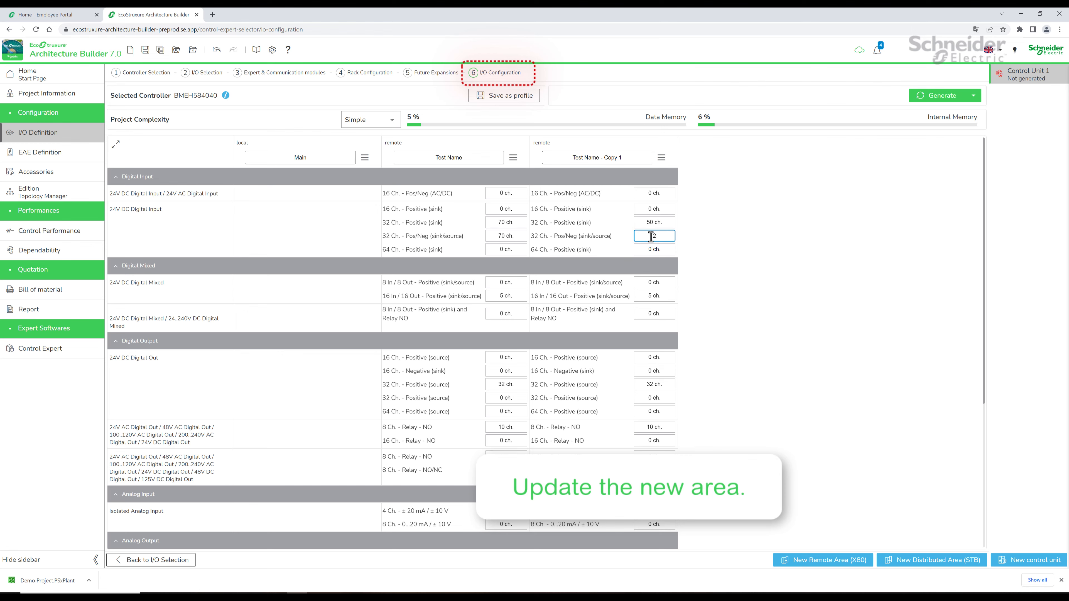
pyautogui.write('20')
# - In Test Name - Copy 1, set the first 32 Ch. Positive (source) output to 40, first 8 Ch. Relay NO to 15 and 4 Ch. analog input to 10
pyautogui.click(651, 384)
pyautogui.write('40')
pyautogui.click(650, 428)
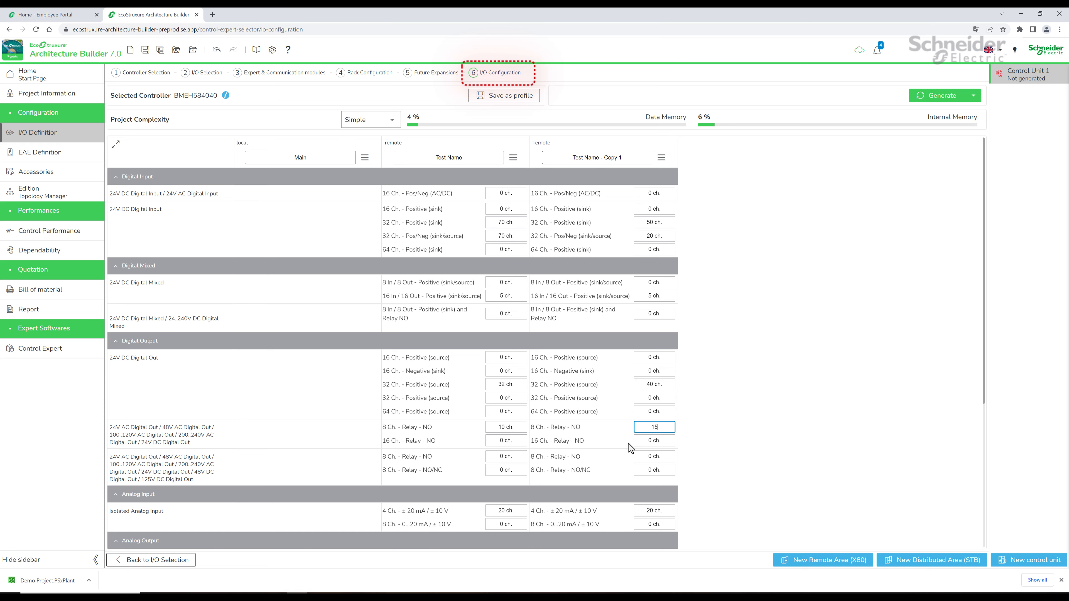
pyautogui.click(653, 511)
pyautogui.write('10')
pyautogui.click(753, 472)
pyautogui.scroll(-5, 752, 472)
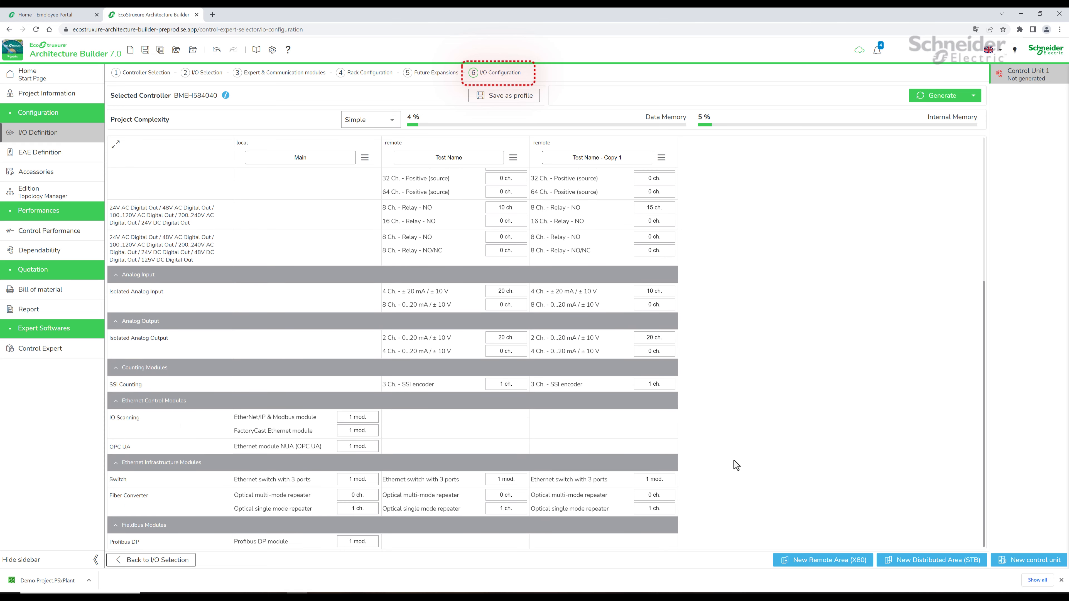
# - Set the project complexity to Very Complex
pyautogui.scroll(5, 734, 461)
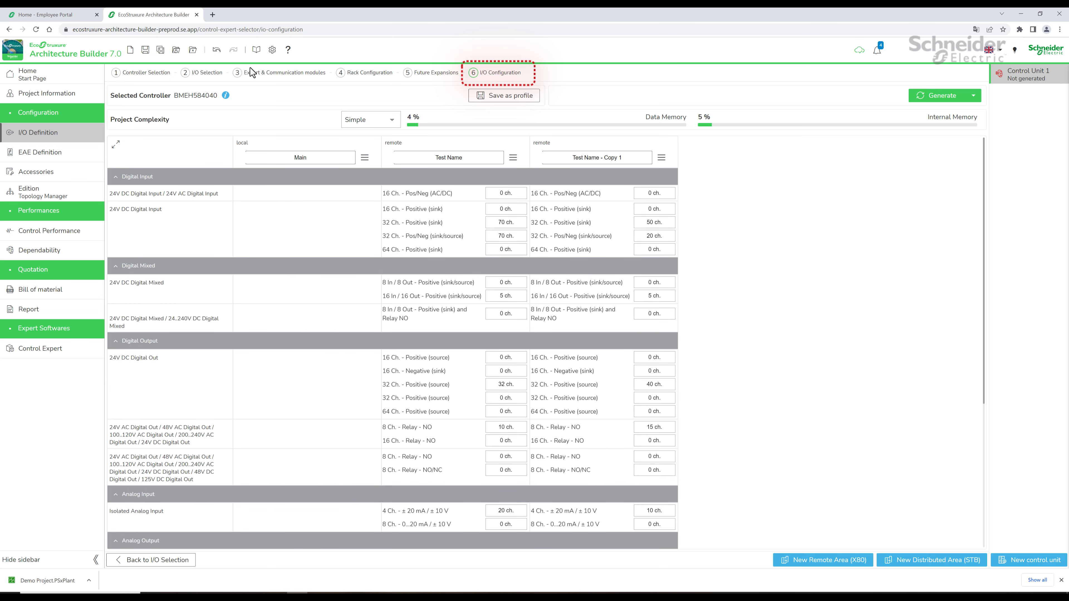
pyautogui.click(394, 122)
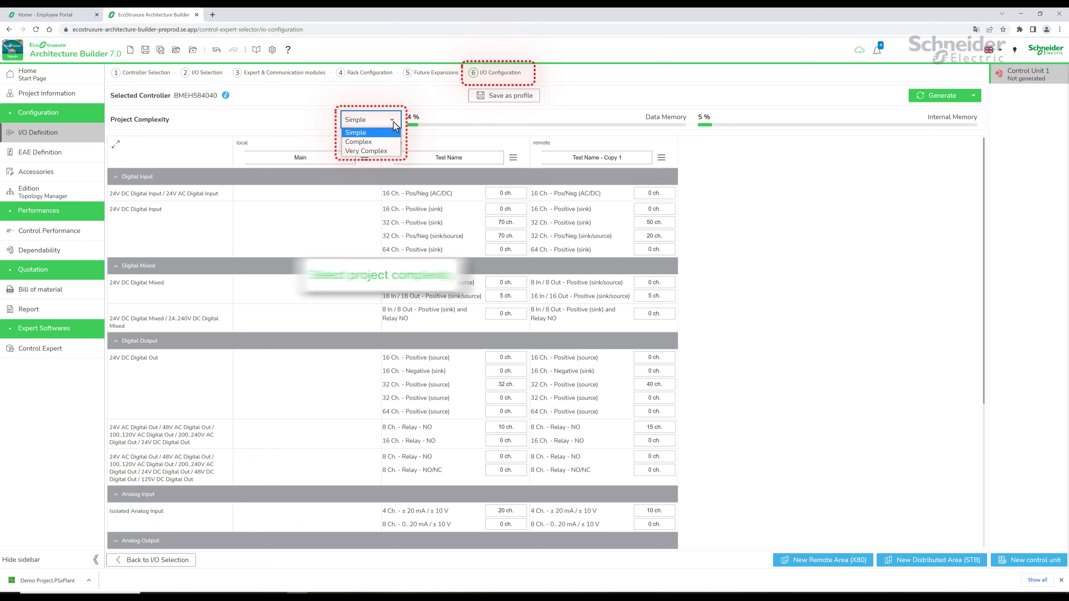
pyautogui.click(388, 144)
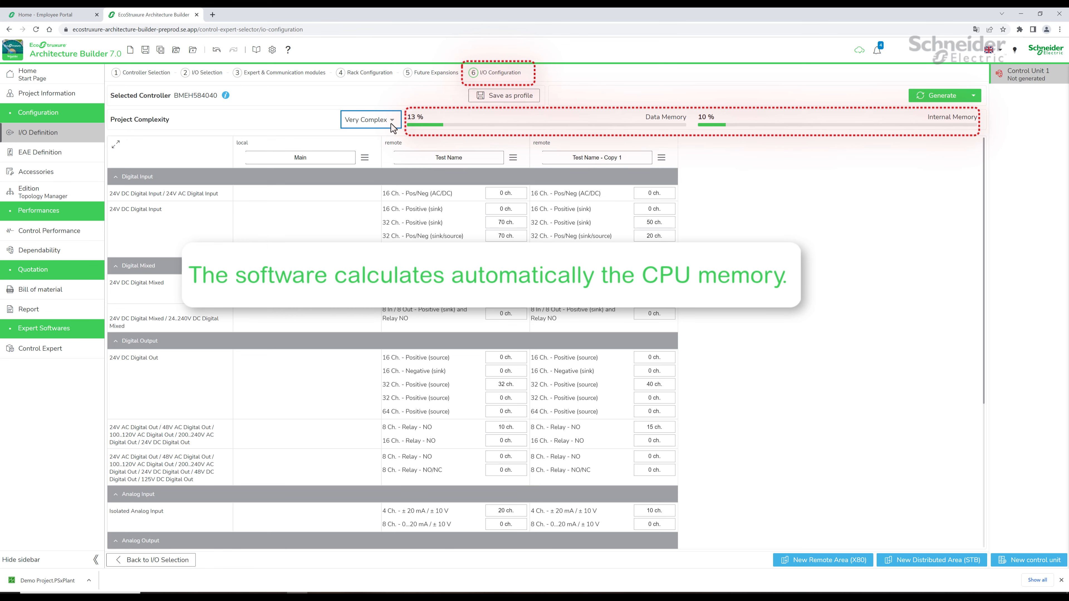
# - Review the CRA adapter and power supply options in the remote location configuration of Test Name - Copy 1
pyautogui.click(661, 157)
pyautogui.click(679, 173)
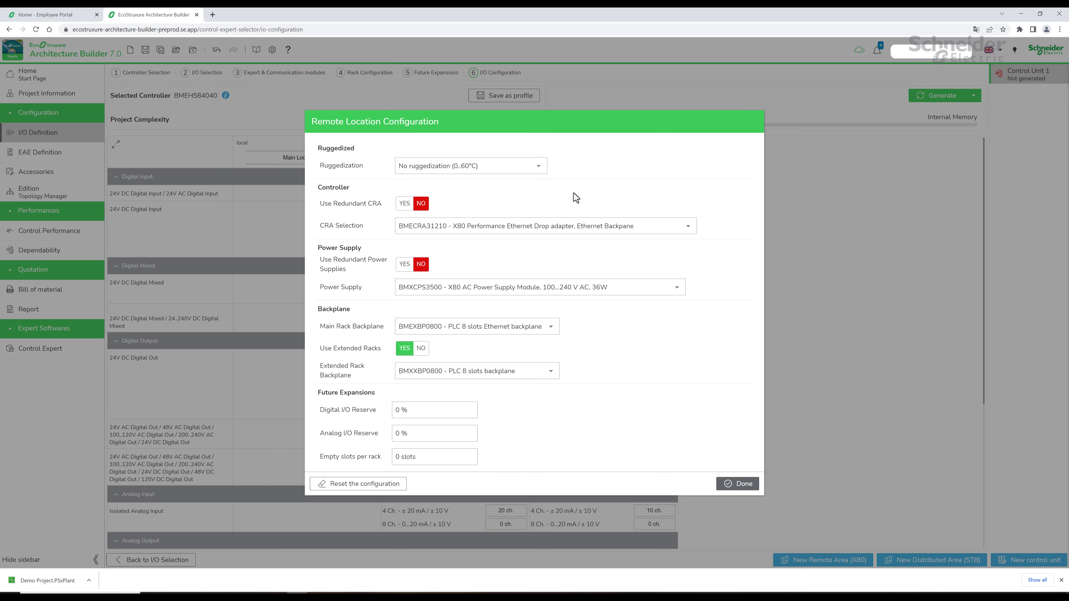
pyautogui.click(614, 227)
pyautogui.click(618, 231)
pyautogui.click(610, 289)
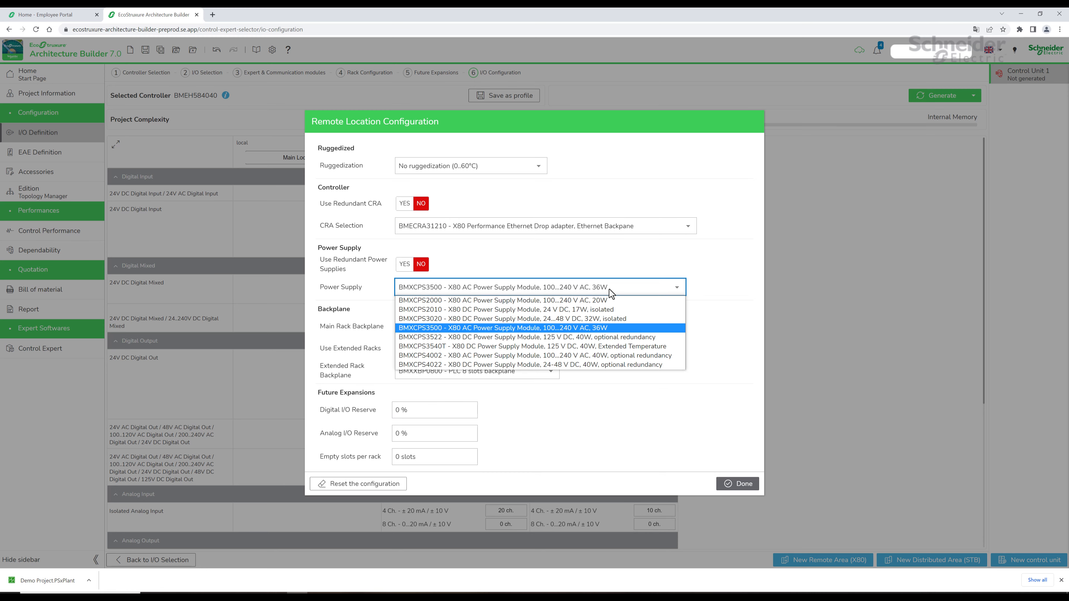
pyautogui.click(610, 288)
pyautogui.click(737, 483)
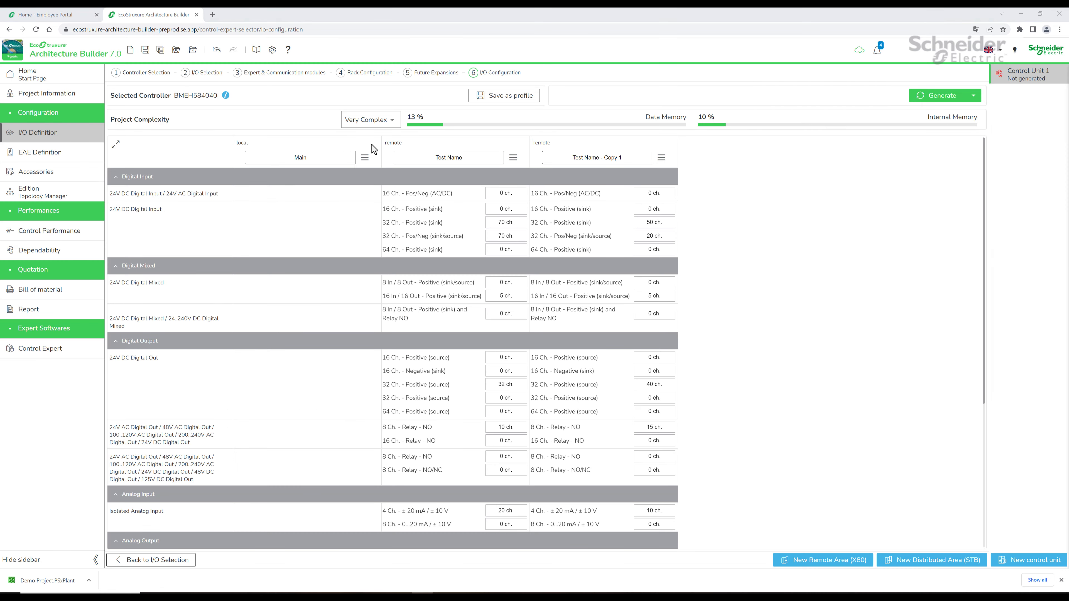
# - Save the I/O configuration grid as a new profile titled Grid profile
pyautogui.click(499, 97)
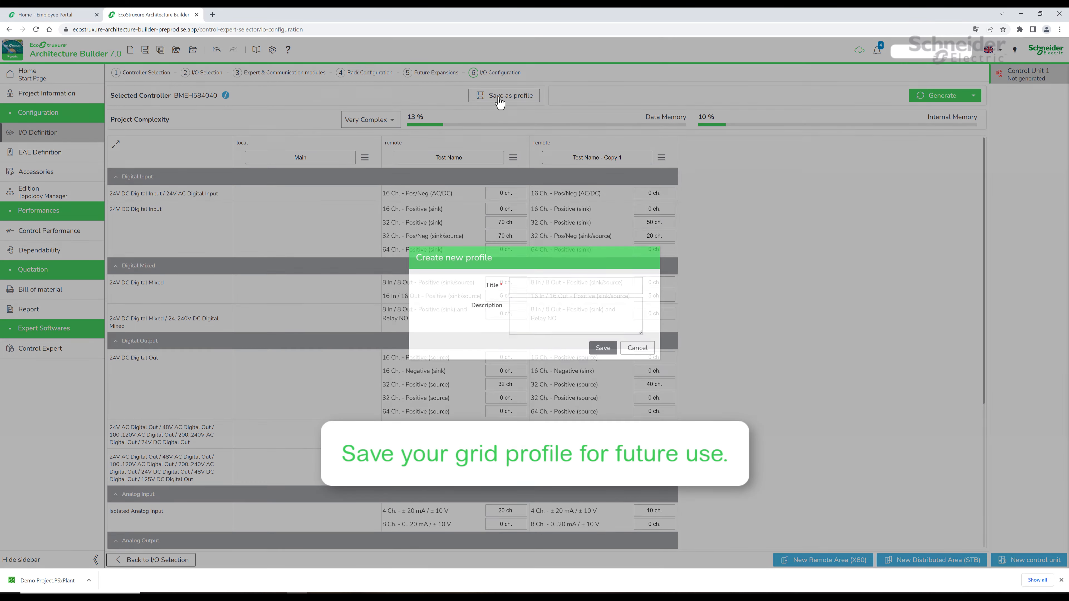
pyautogui.click(525, 285)
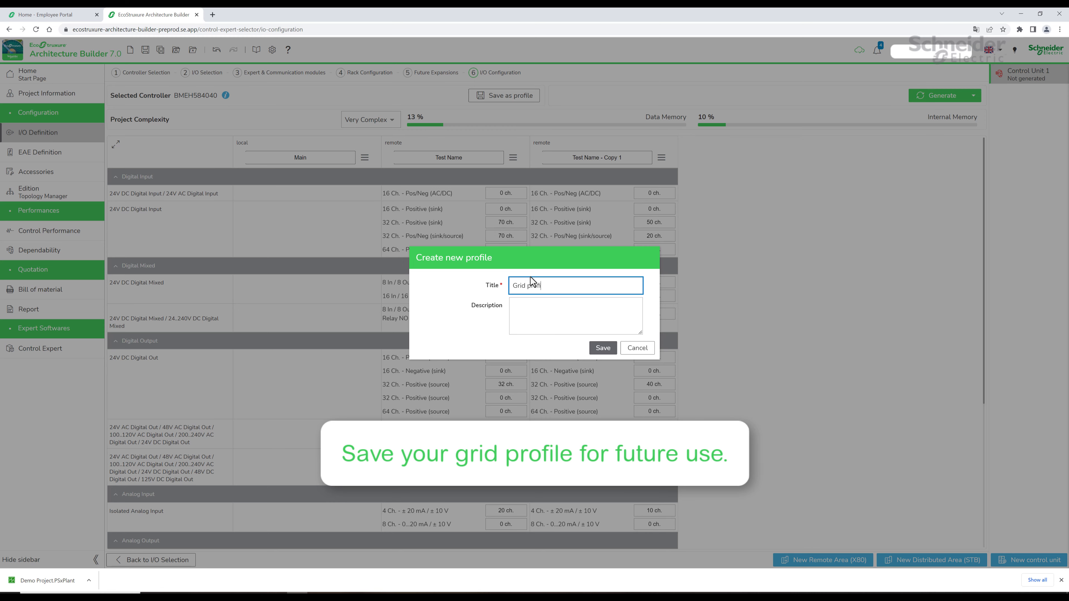
pyautogui.click(603, 348)
# - View the saved profiles in the controller selection
pyautogui.click(143, 72)
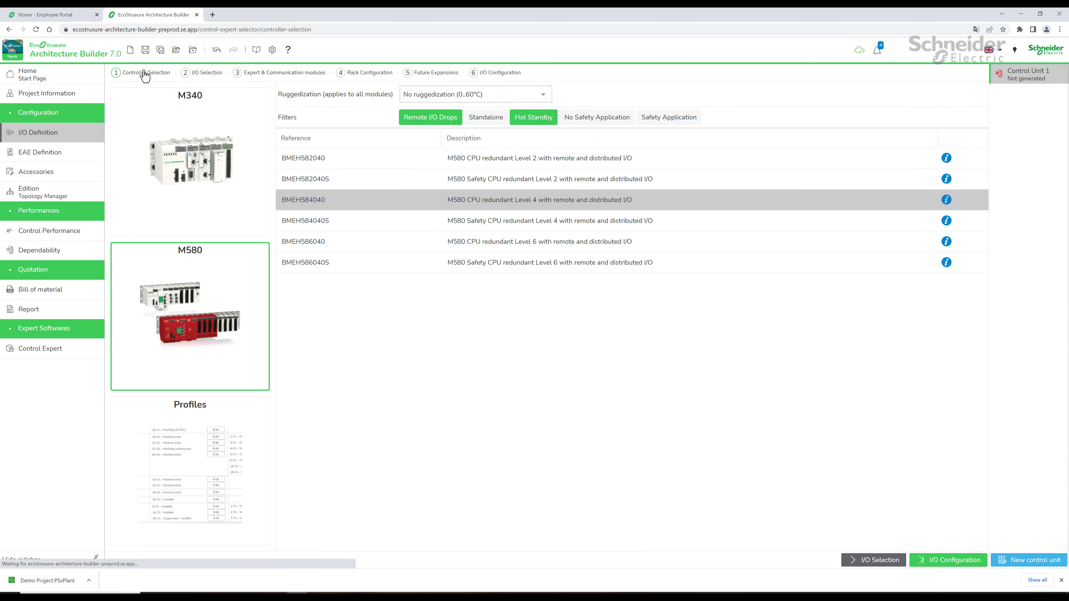
pyautogui.click(183, 448)
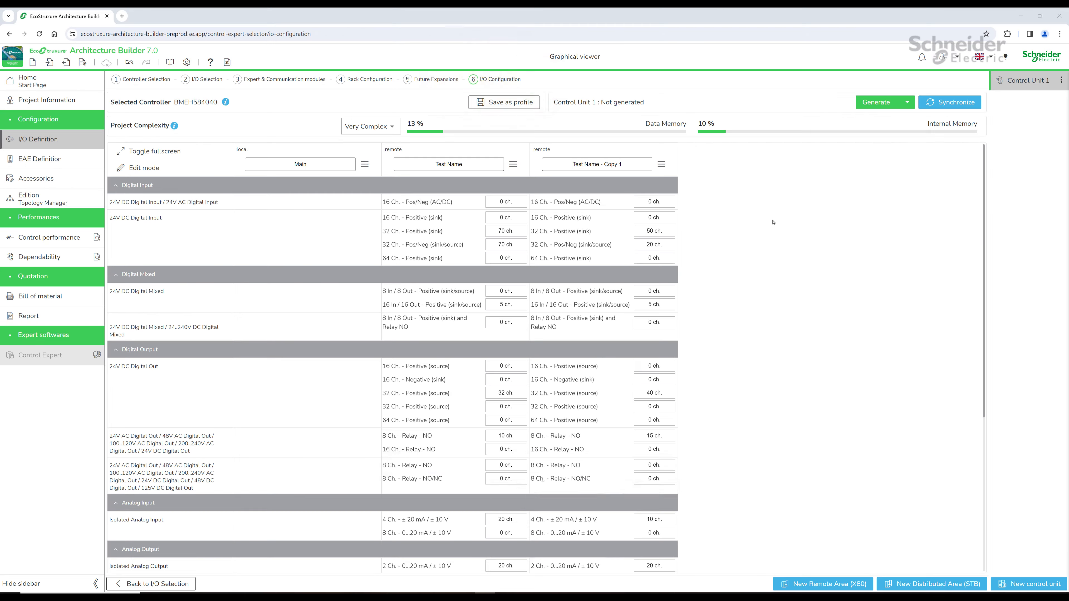
# - Hide the 16 Ch. - Pos/Neg (AC/DC) digital input entry in the configuration grid and restore it
pyautogui.click(144, 168)
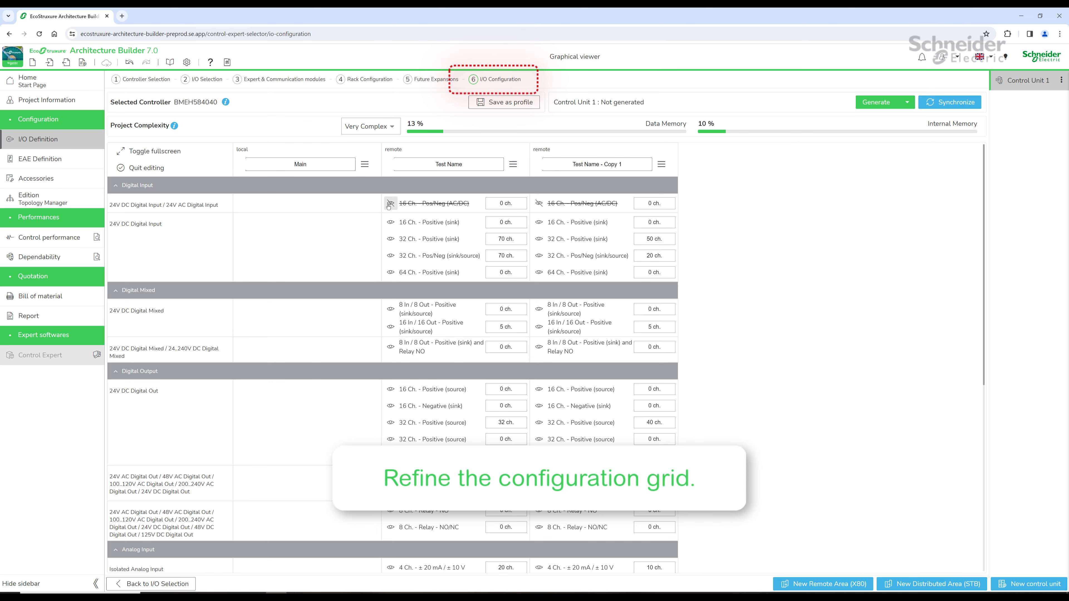
pyautogui.click(139, 167)
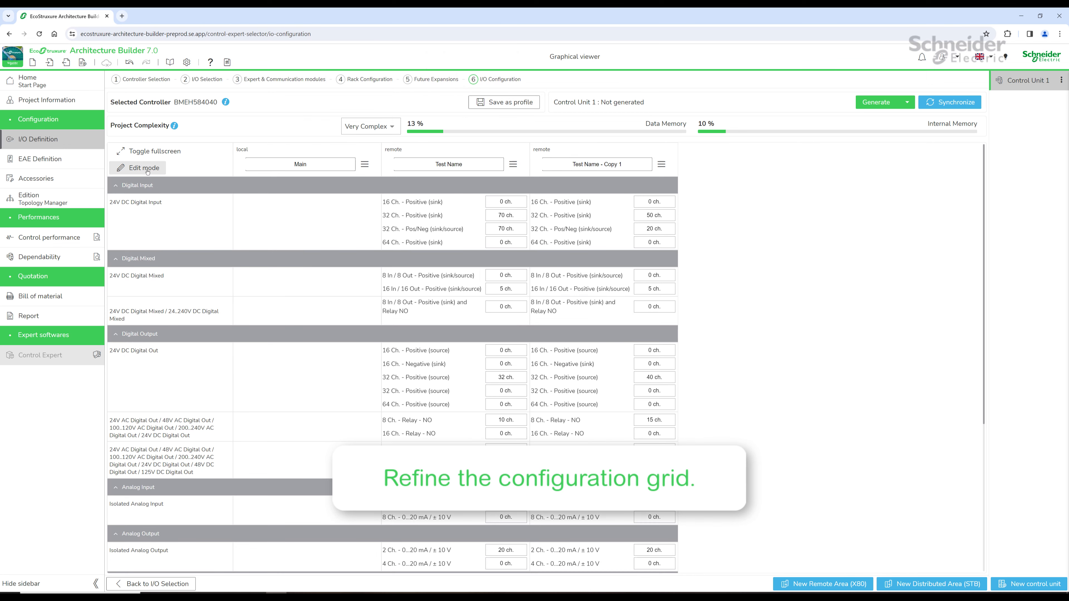
pyautogui.click(139, 167)
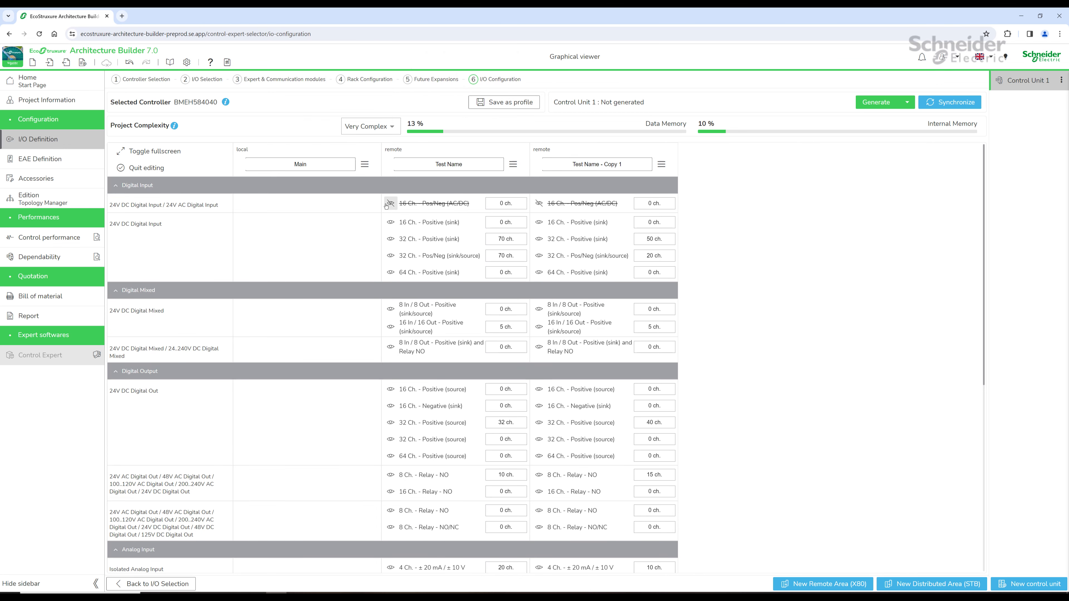
pyautogui.click(148, 169)
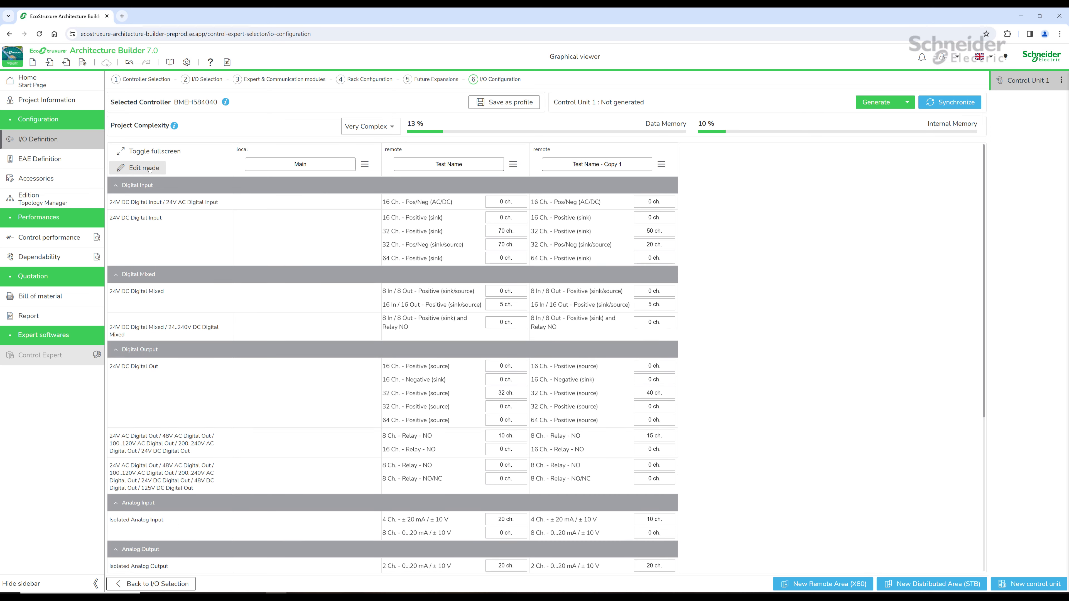
# - Generate the Control Unit 1 configuration and open its architecture in the topology manager
pyautogui.click(876, 103)
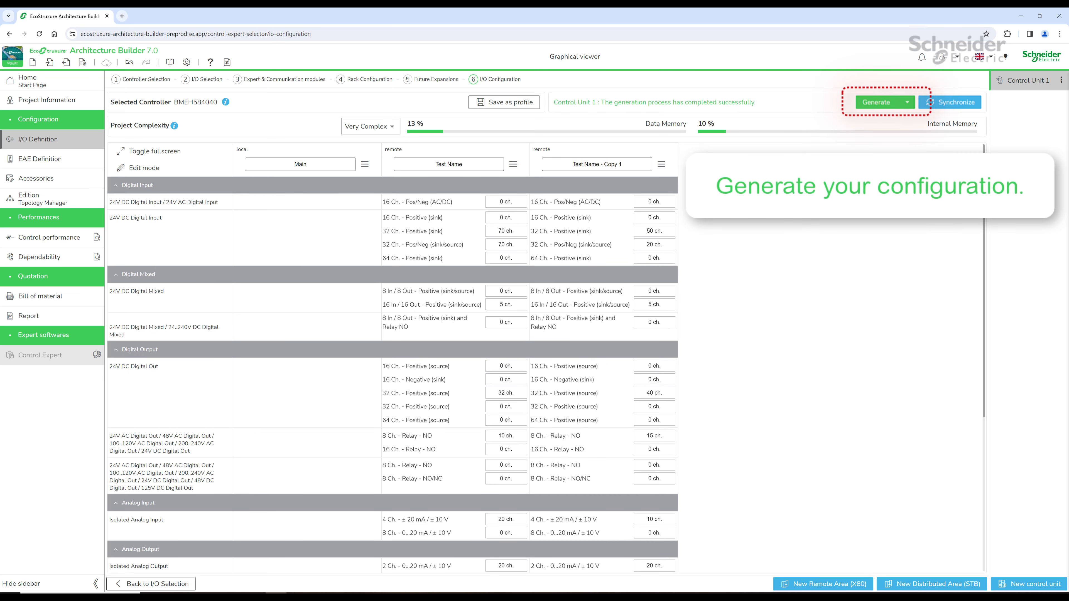
pyautogui.click(47, 198)
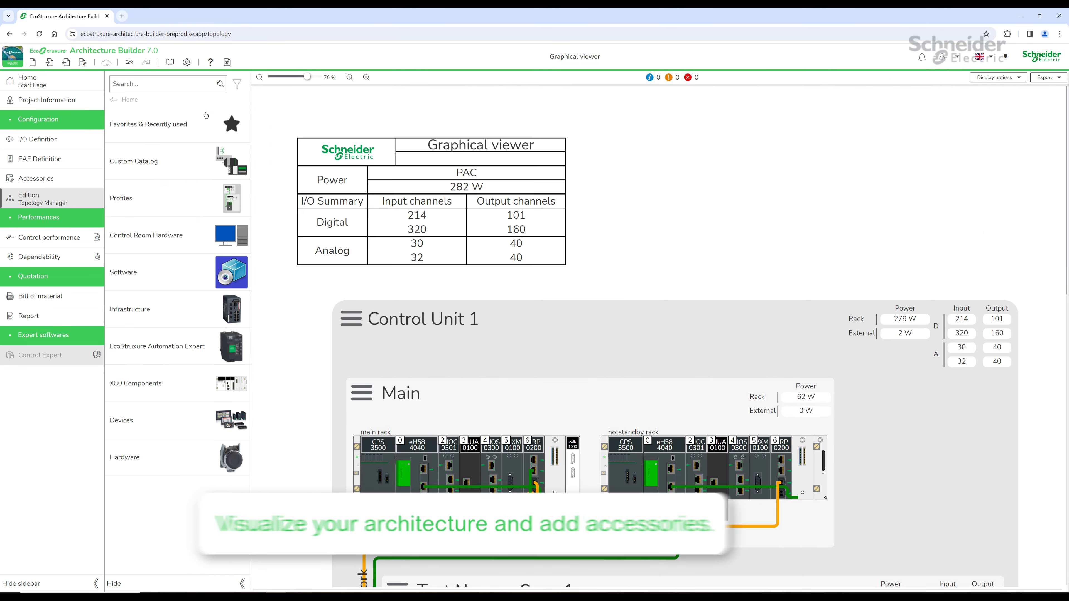
# - Apply the Freewires accessories profile to all listed components and view the whole architecture in the topology manager
pyautogui.click(72, 178)
pyautogui.click(143, 103)
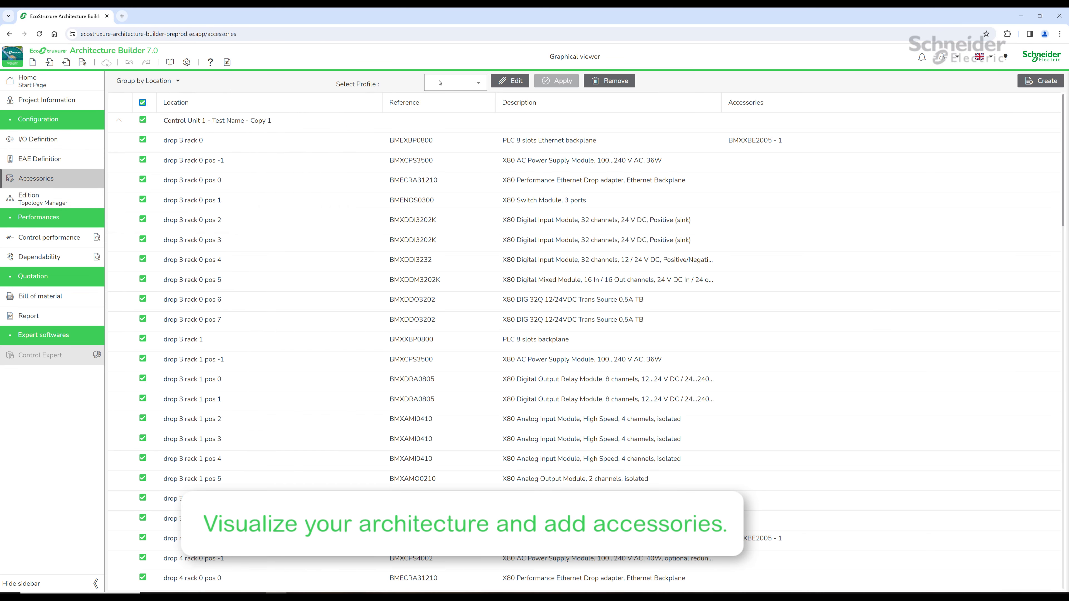
pyautogui.click(455, 83)
pyautogui.click(453, 95)
pyautogui.click(557, 82)
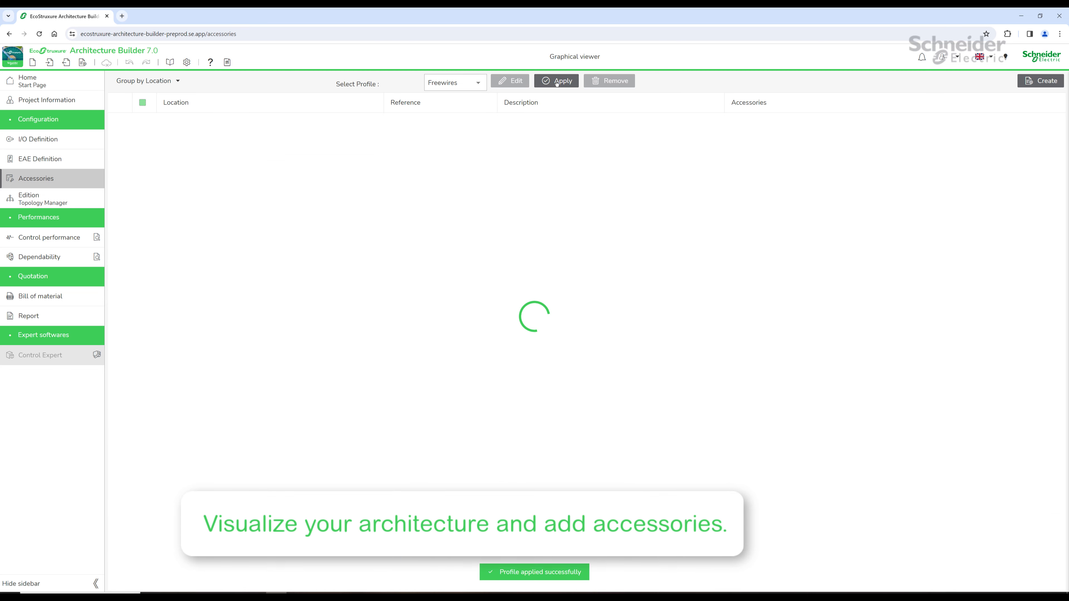
pyautogui.click(43, 197)
pyautogui.click(271, 76)
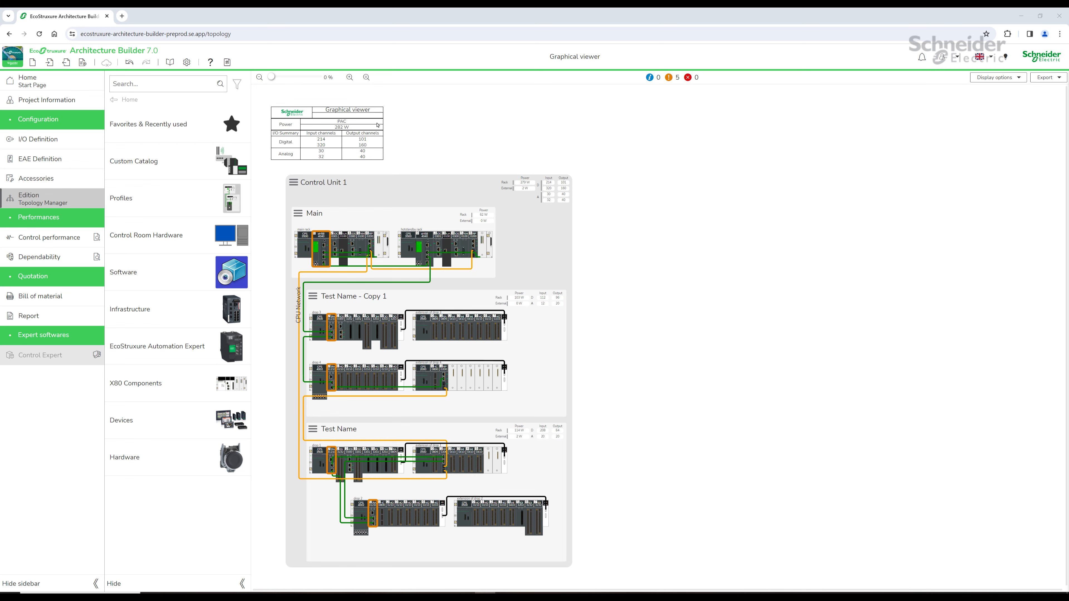
# - Add a process subsystem named DEMO EAE to the EAE definition
pyautogui.click(60, 163)
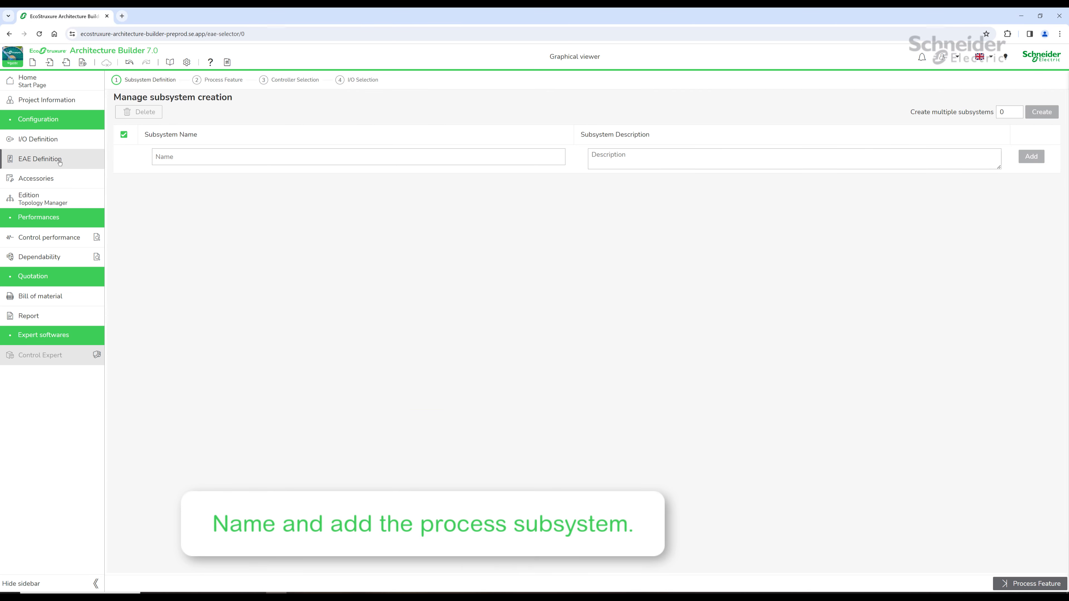
pyautogui.click(185, 158)
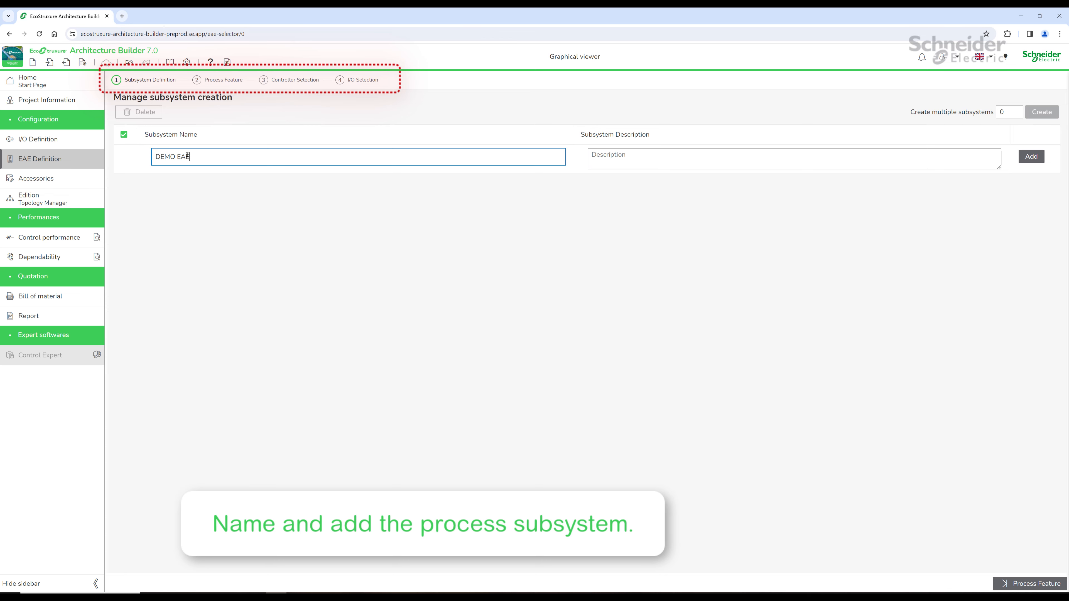
pyautogui.click(1028, 162)
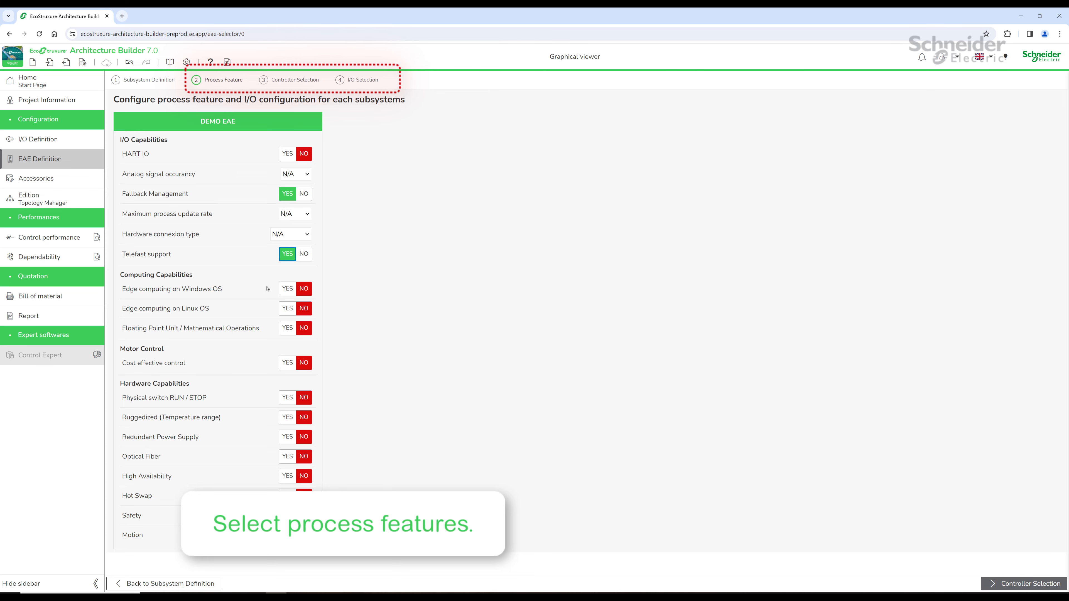
# - Enable fallback management, Telefast support, Windows edge computing, redundant power supply and optical fiber for DEMO EAE, with TM251 dPAC as its controller
pyautogui.click(288, 437)
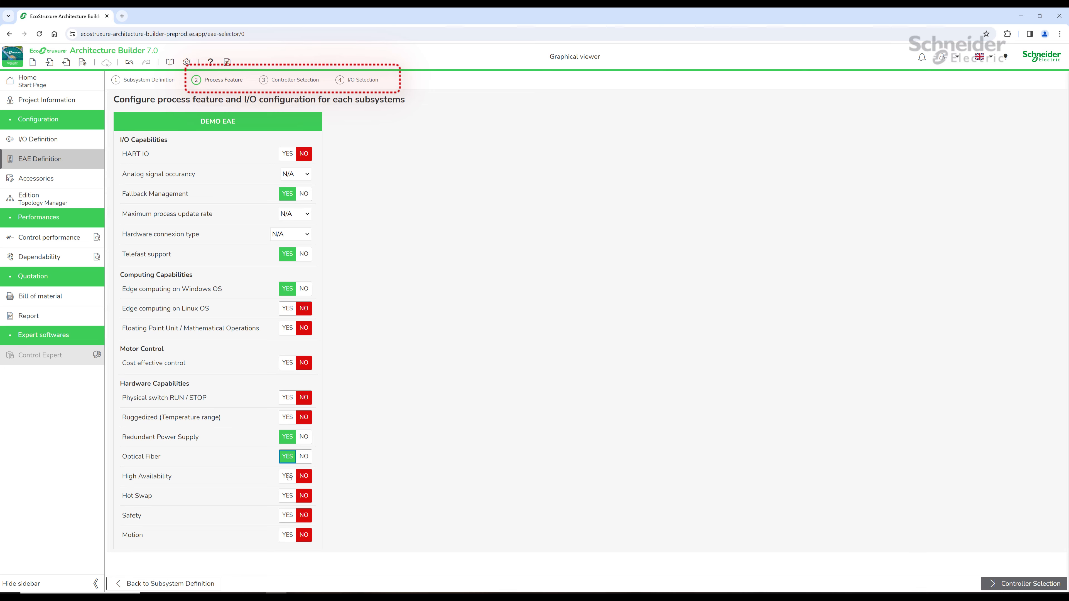
pyautogui.click(1024, 583)
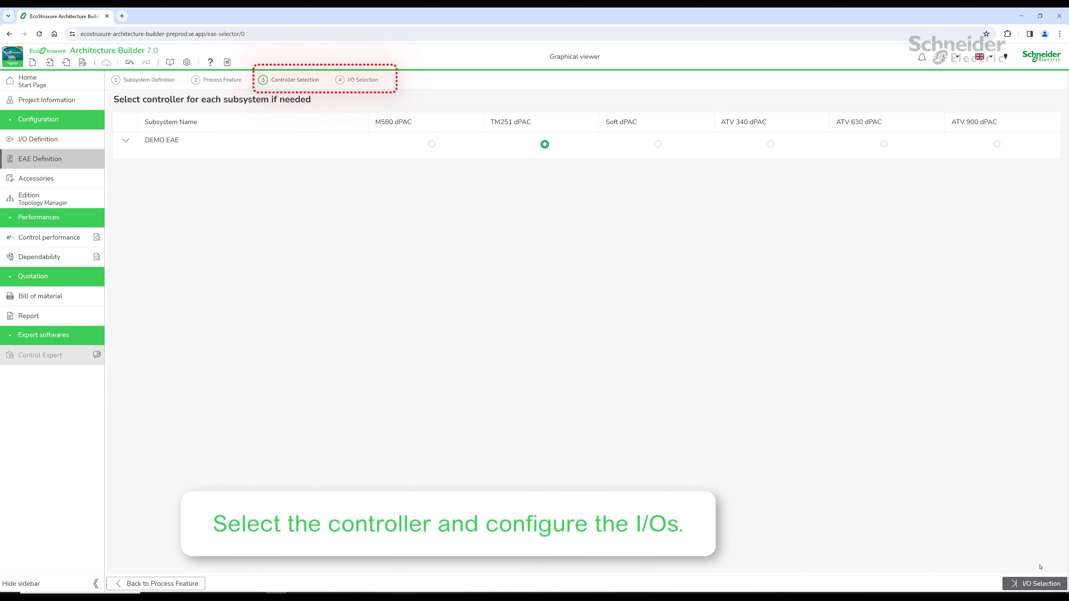
pyautogui.click(1034, 584)
# - Set the DEMO EAE maximum channels to 20 analog inputs, 30 analog outputs, 50 digital inputs and 60 digital outputs
pyautogui.click(282, 183)
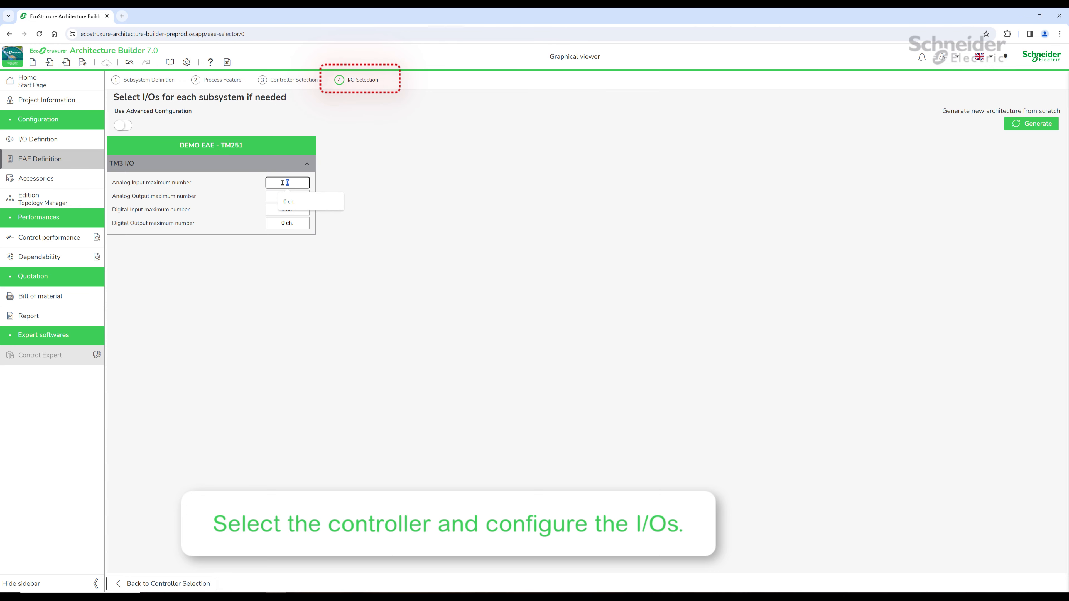
pyautogui.write('20')
pyautogui.click(281, 195)
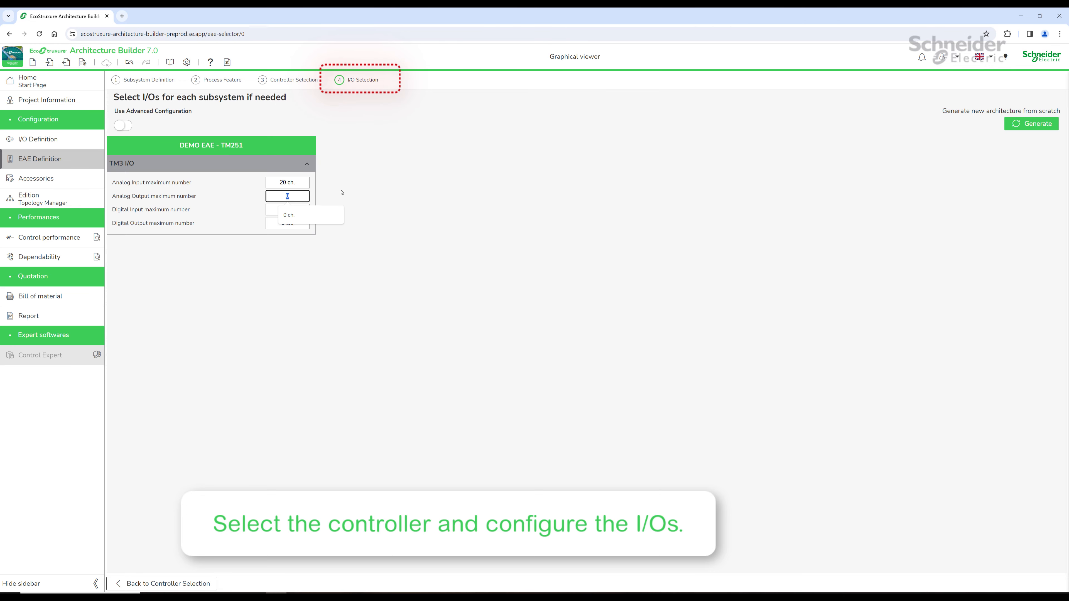
pyautogui.write('30')
pyautogui.press('Tab')
pyautogui.write('50')
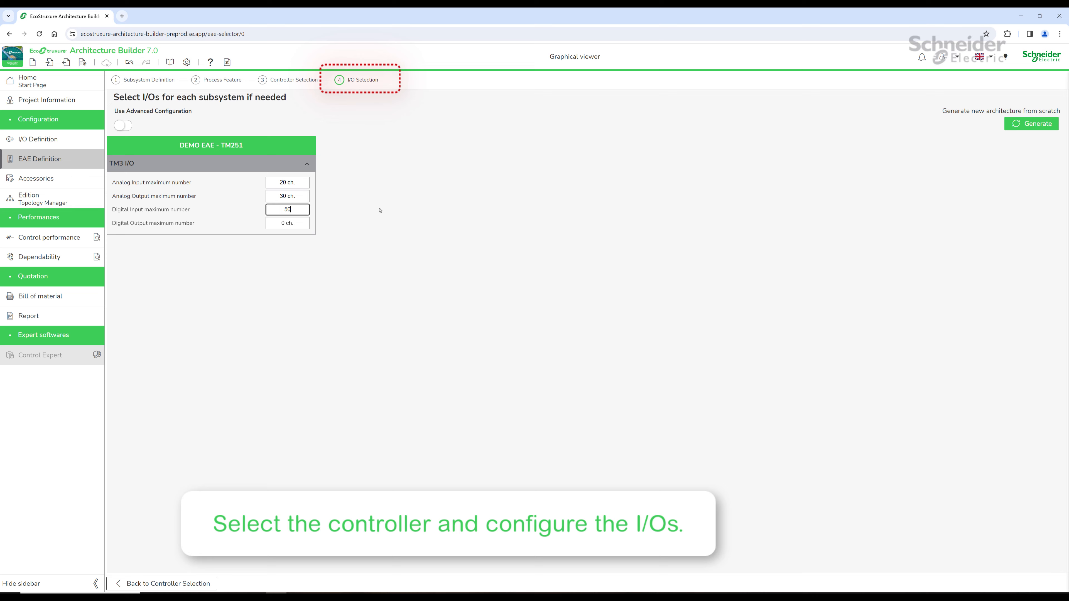
pyautogui.click(289, 224)
pyautogui.write('60')
# - Turn on advanced configuration for the subsystem I/Os and review the channel quantities per TM3 and STB module
pyautogui.click(124, 126)
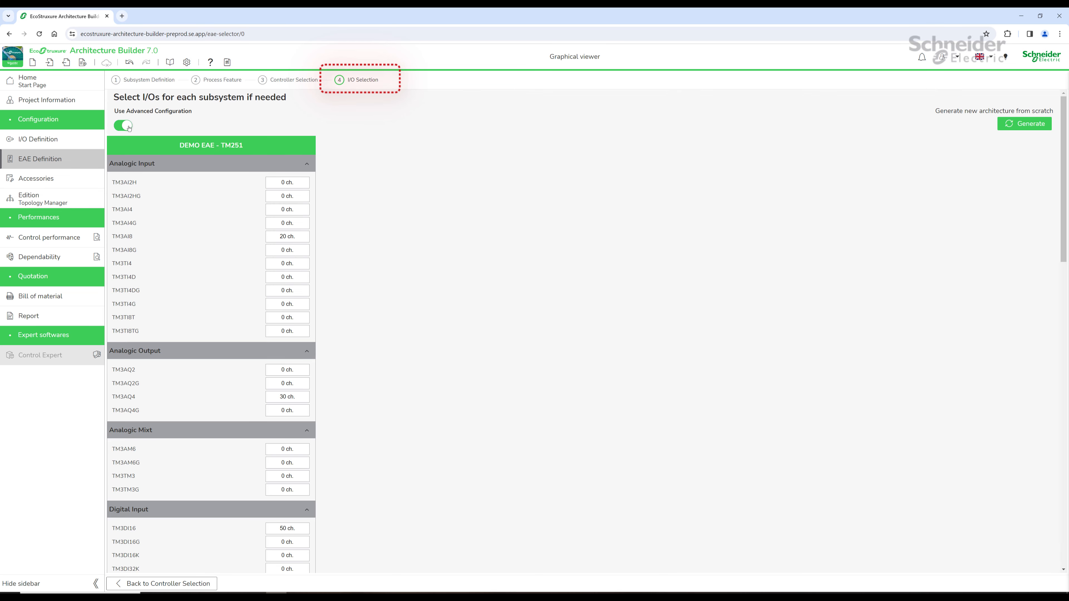
pyautogui.scroll(-15, 139, 150)
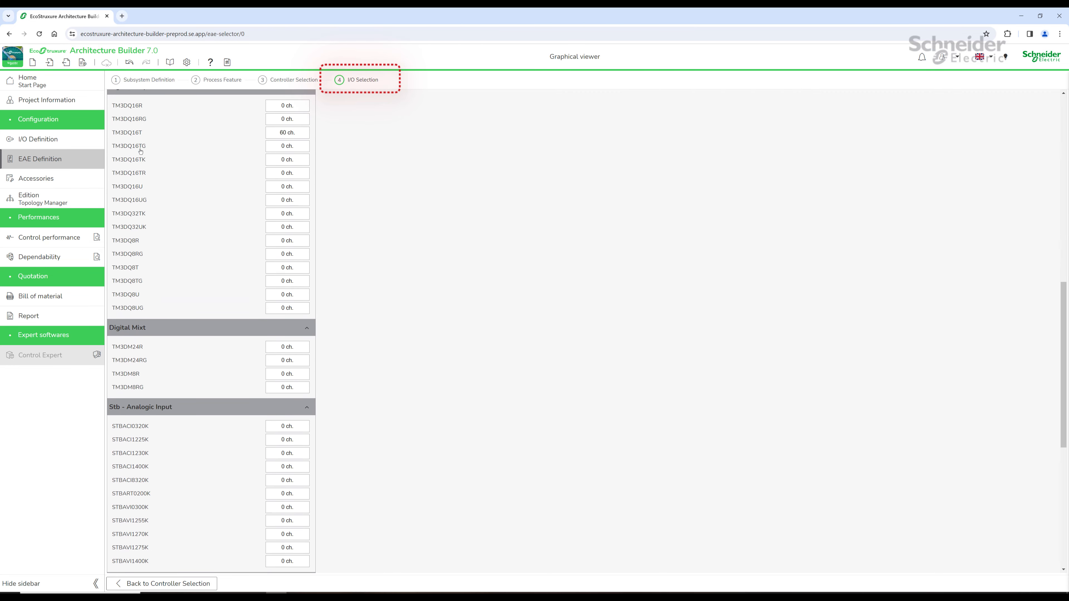
pyautogui.scroll(-8, 141, 151)
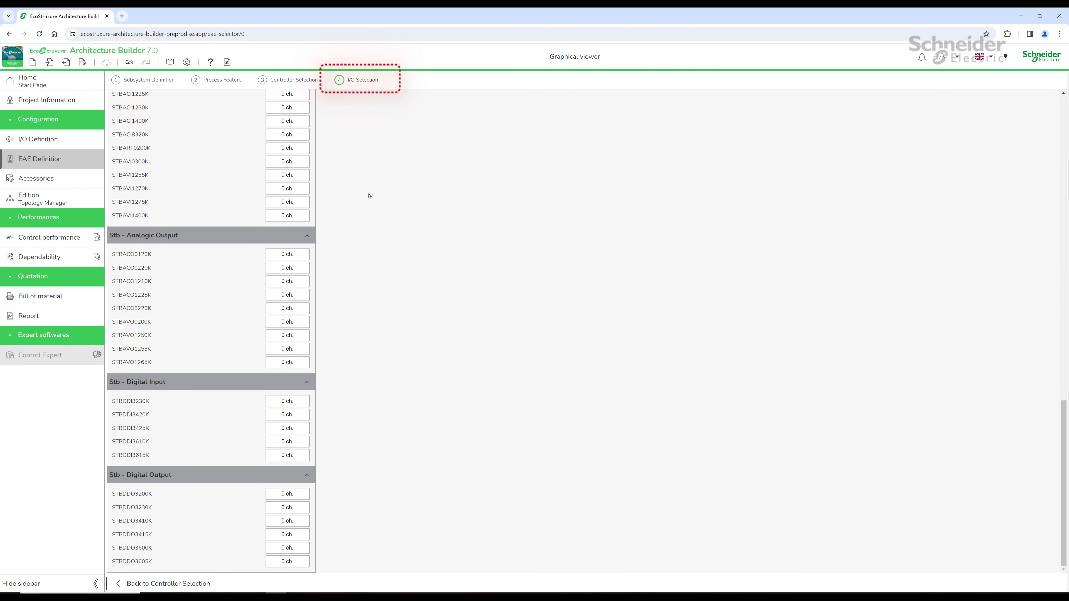
pyautogui.scroll(20, 369, 195)
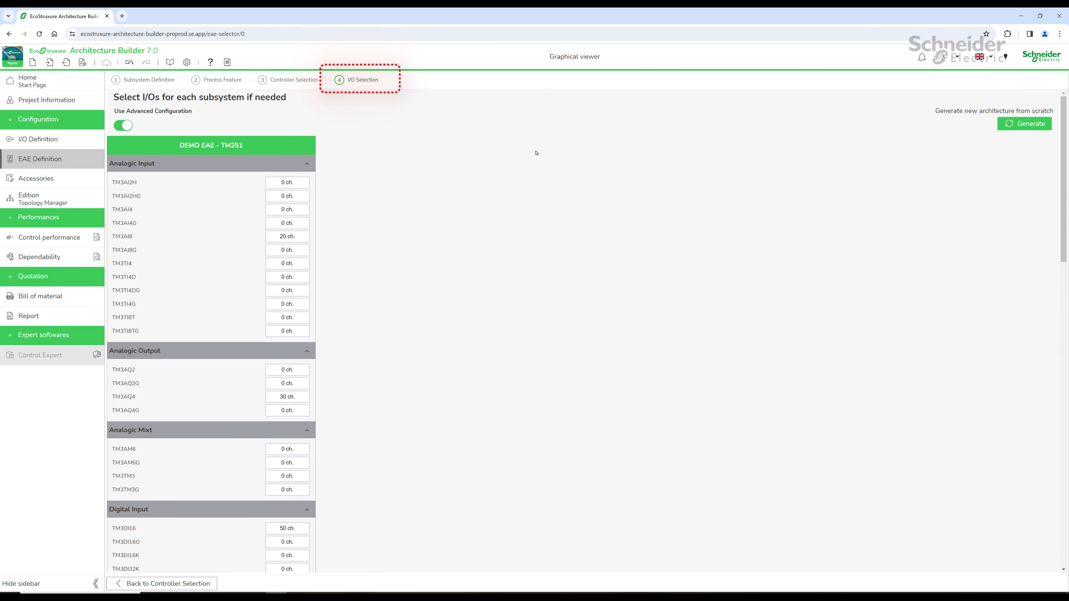
# - Generate the DEMO EAE architecture from scratch and view it in the topology manager
pyautogui.click(1025, 124)
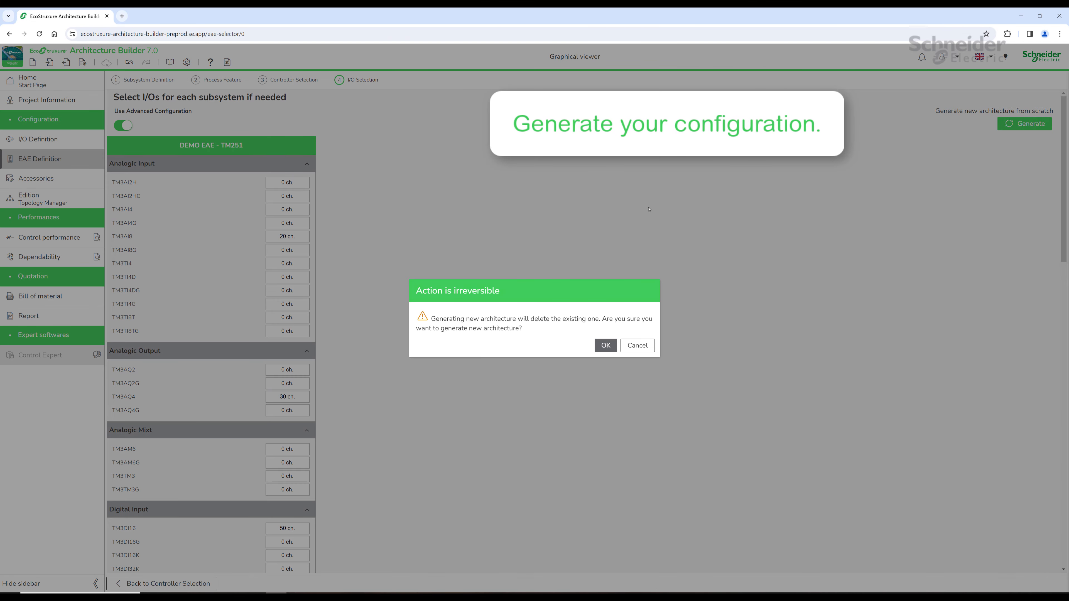
pyautogui.click(605, 345)
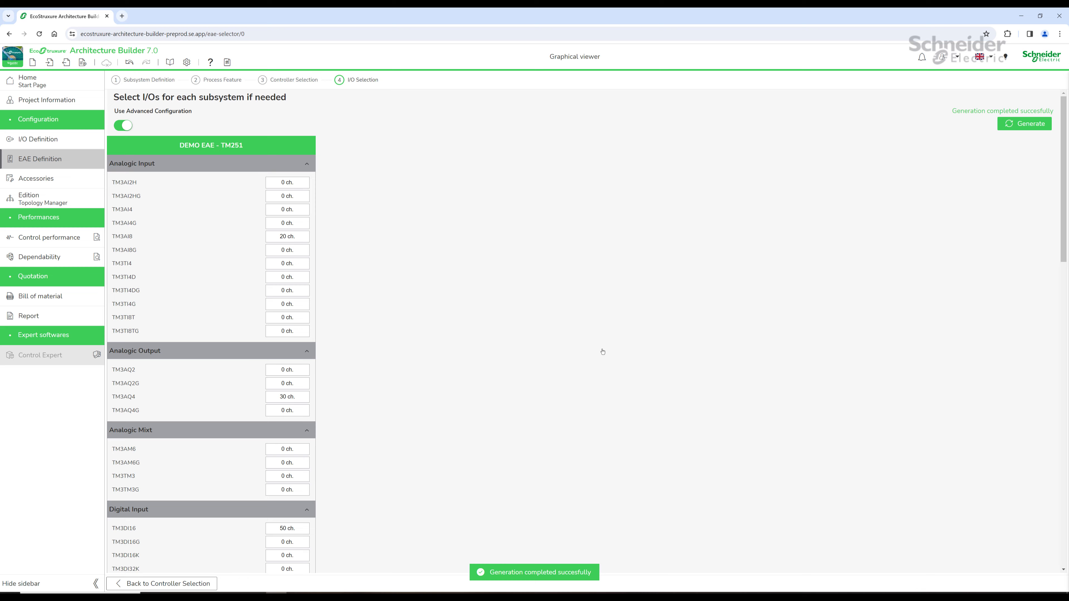
pyautogui.click(60, 199)
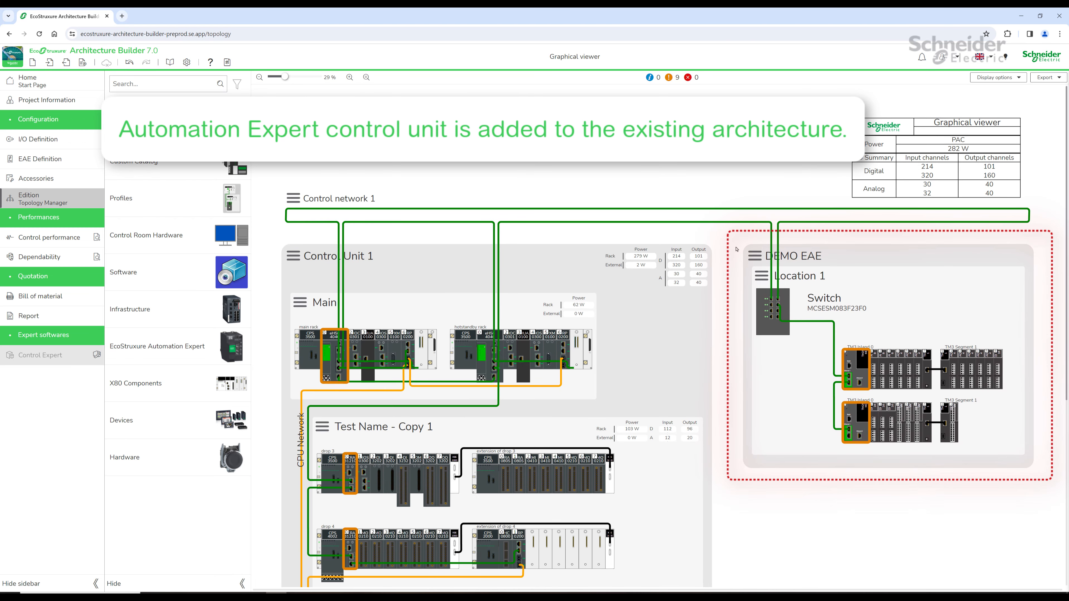